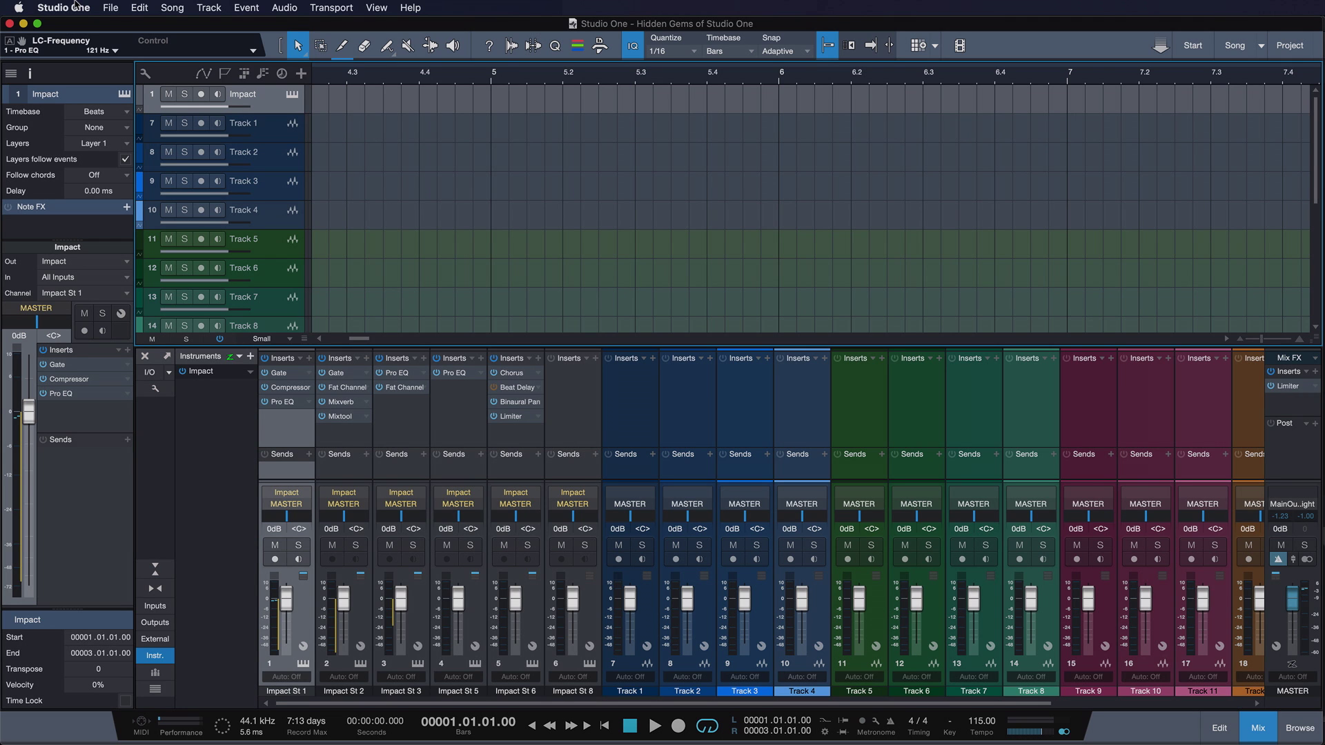
Step: Search the keyboard shortcut preferences for 'page', then close them without applying changes
left_click(75, 7)
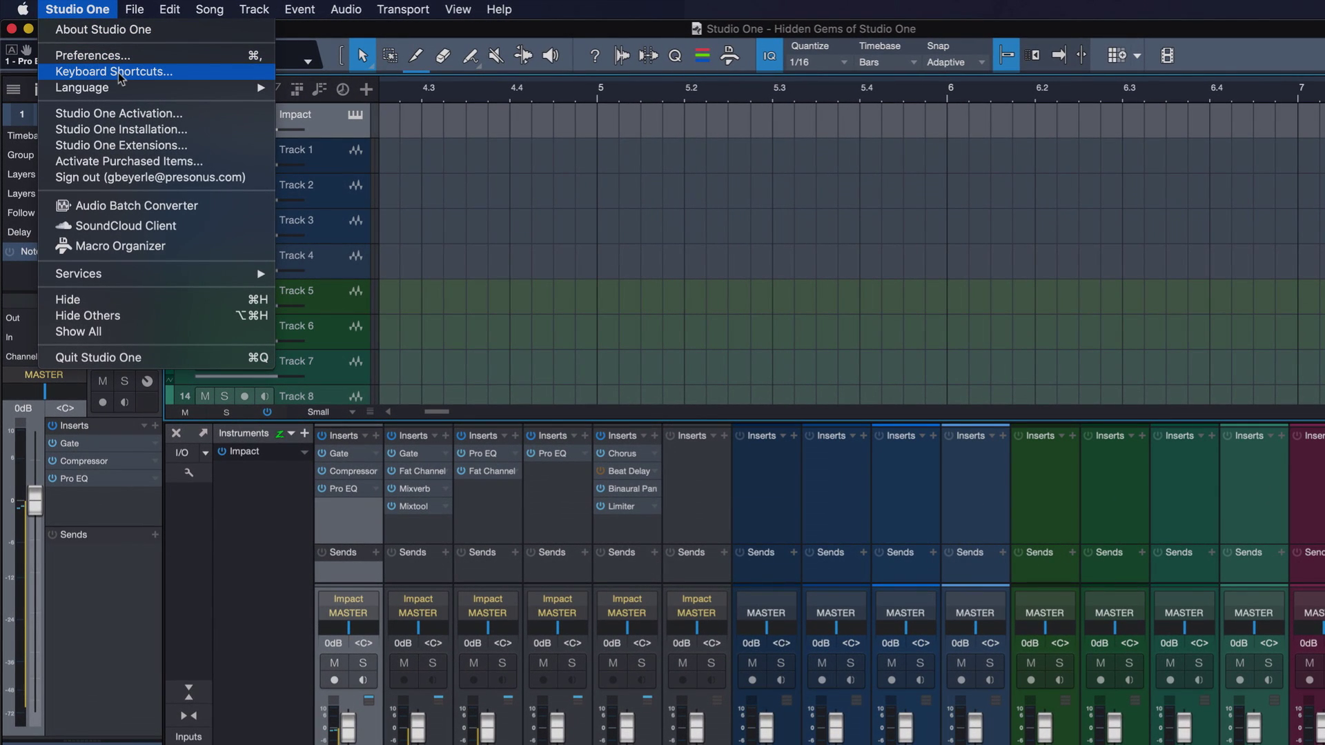
left_click(118, 71)
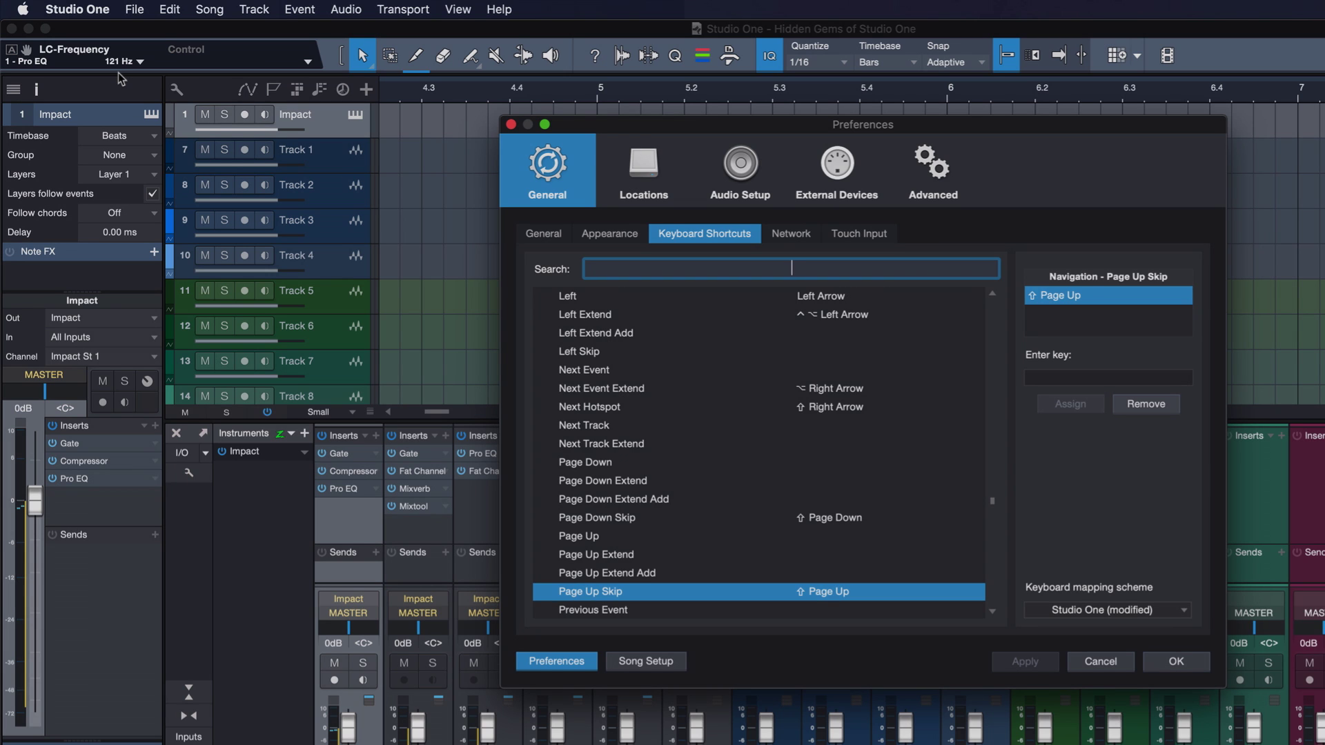
type("page")
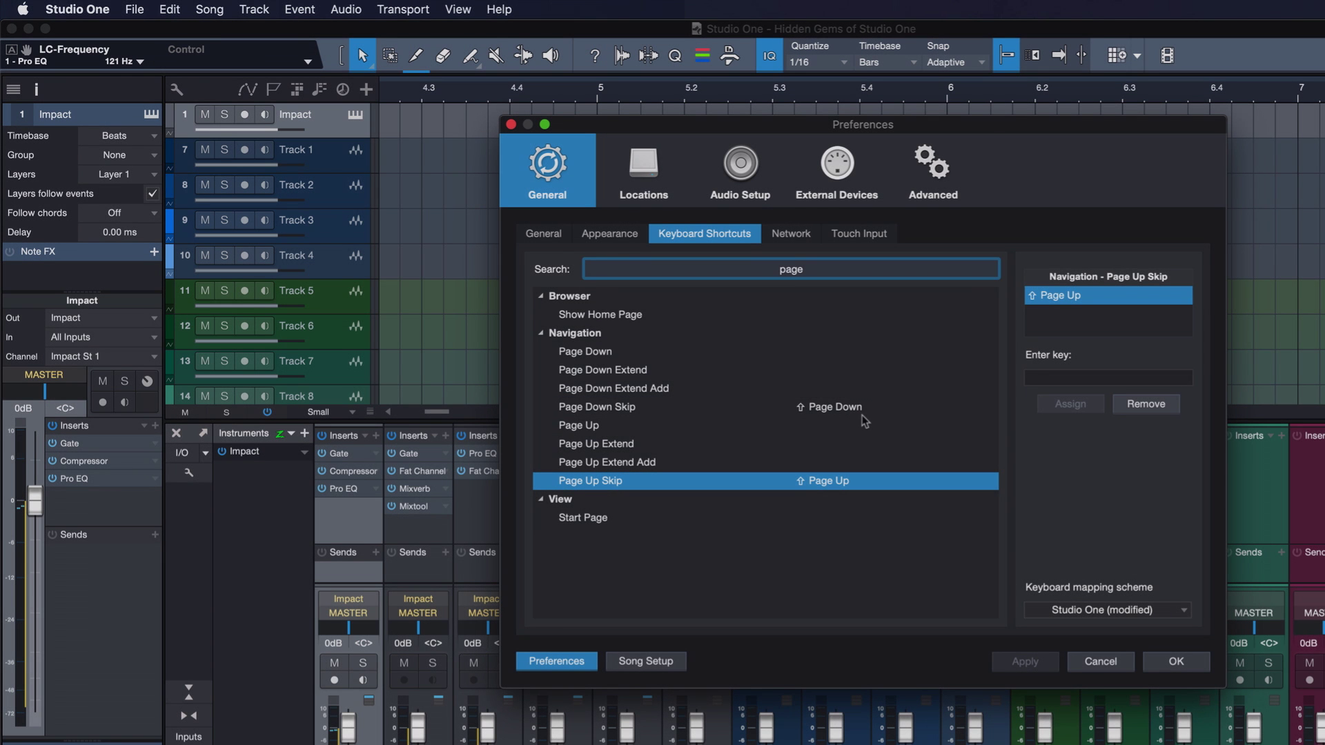
left_click(1101, 661)
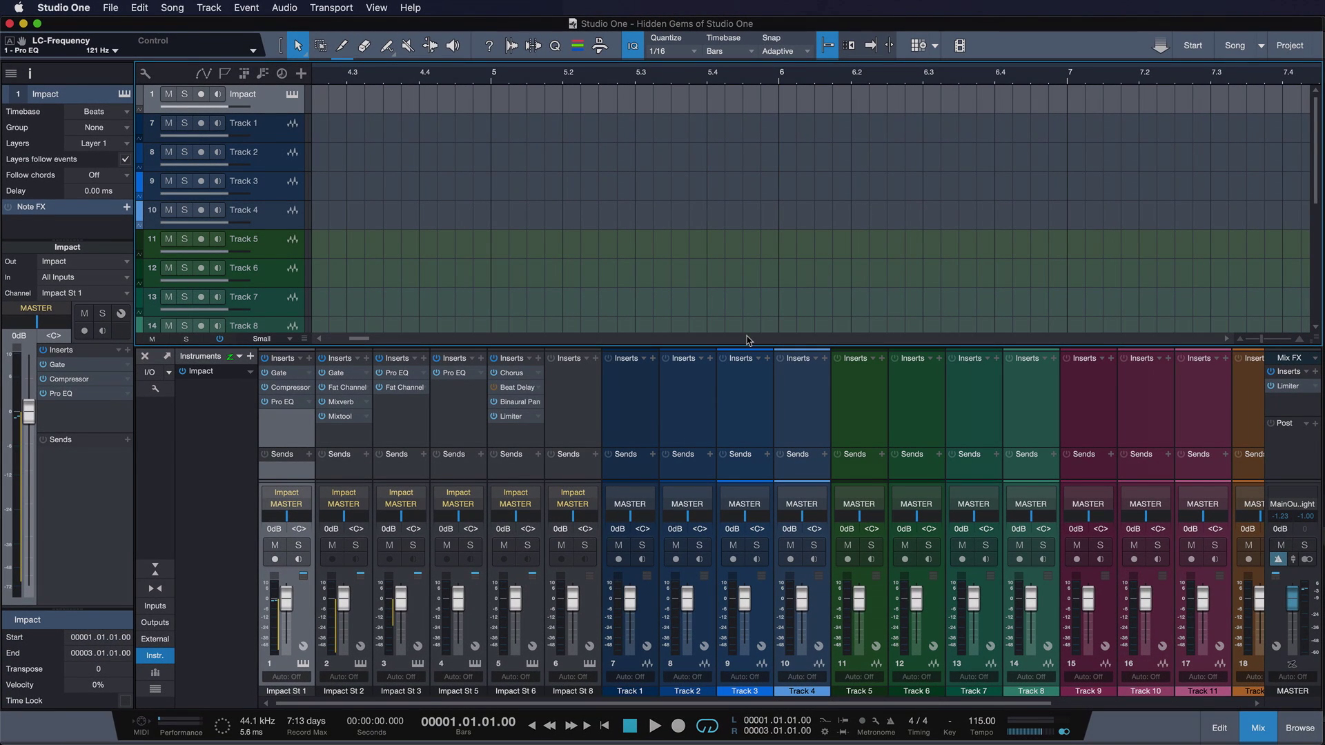
Step: Select Track 3 and open the Gate insert on the Impact St 1 channel
left_click(737, 414)
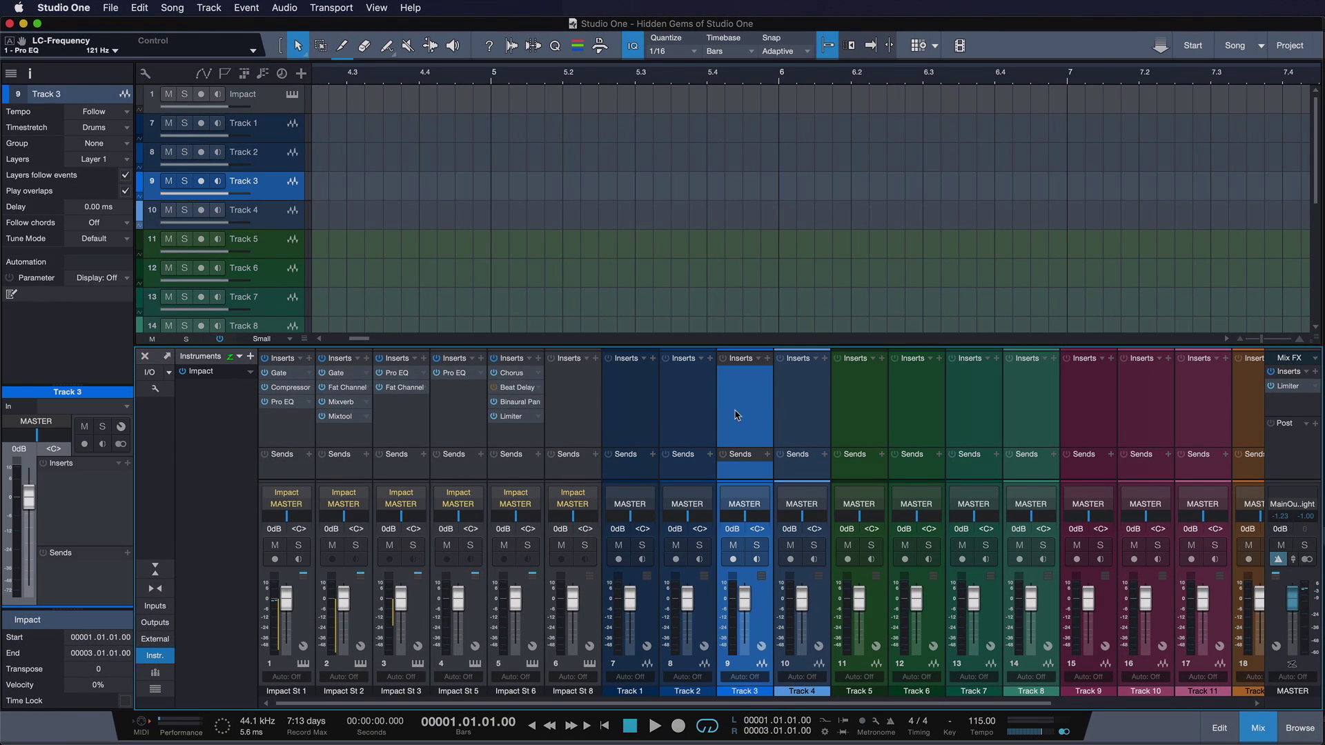
scroll(737, 415, "right", 5)
scroll(737, 414, "left", 5)
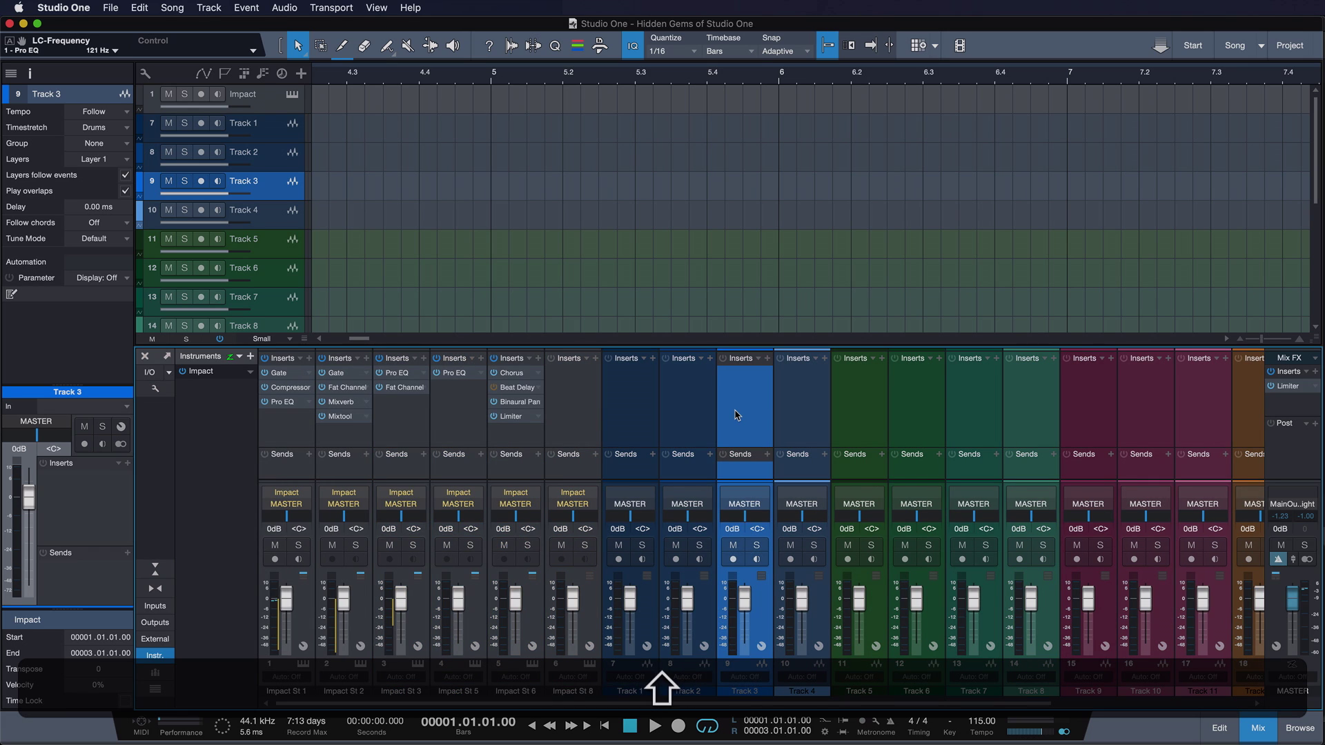
scroll(737, 414, "right", 5)
scroll(737, 414, "left", 5)
scroll(737, 414, "right", 5)
scroll(737, 415, "left", 5)
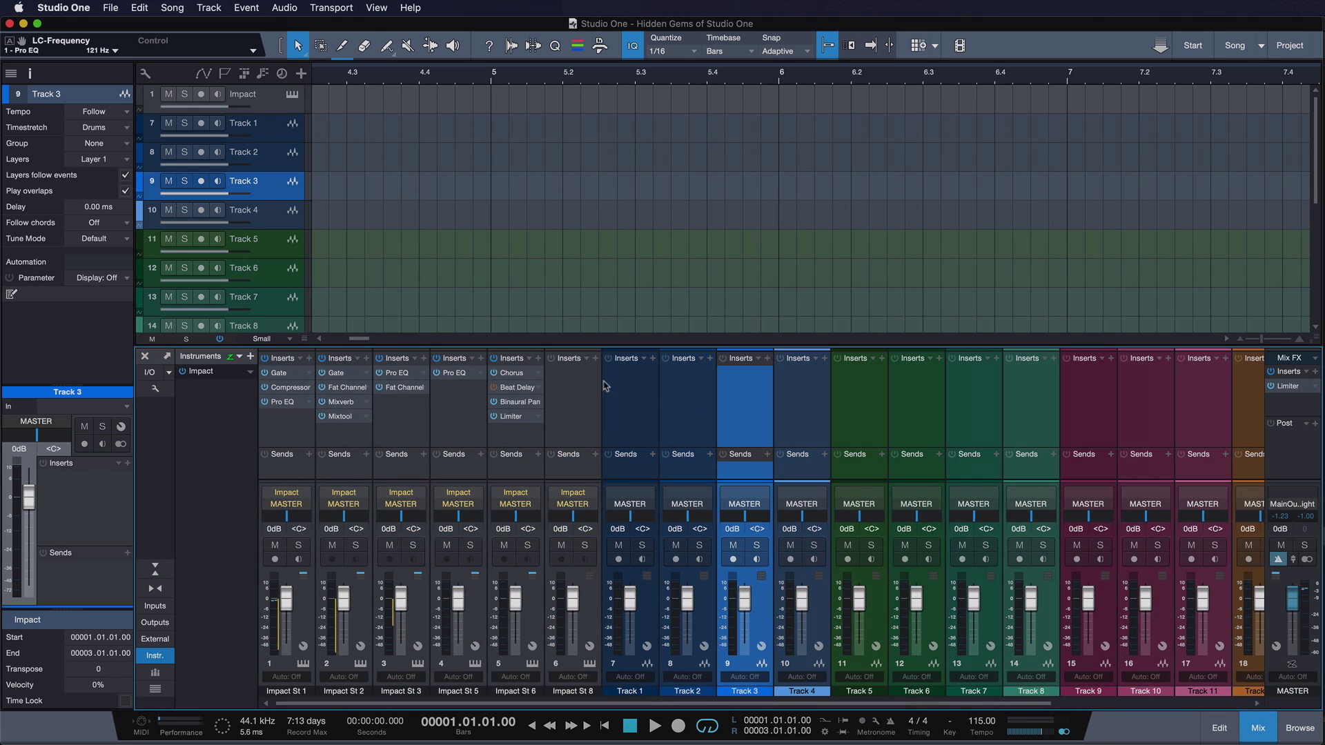
left_click(300, 436)
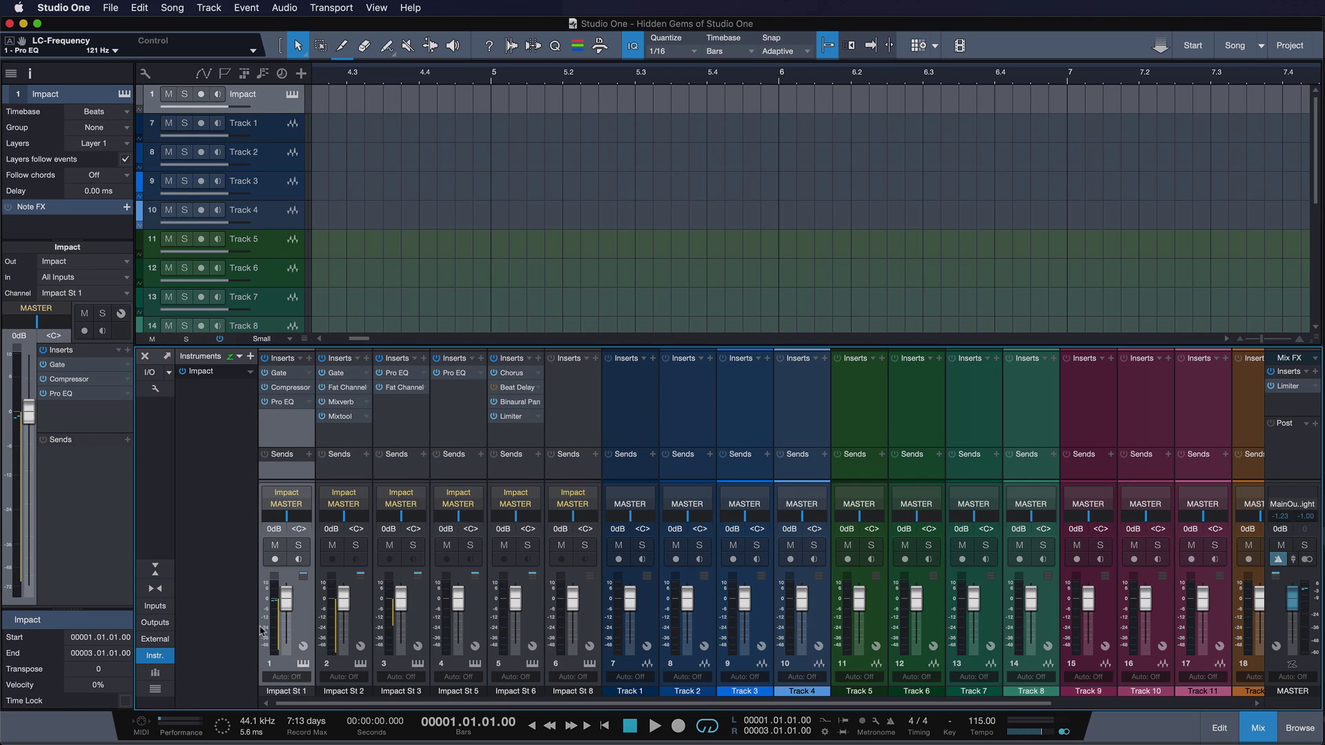
left_click(280, 374)
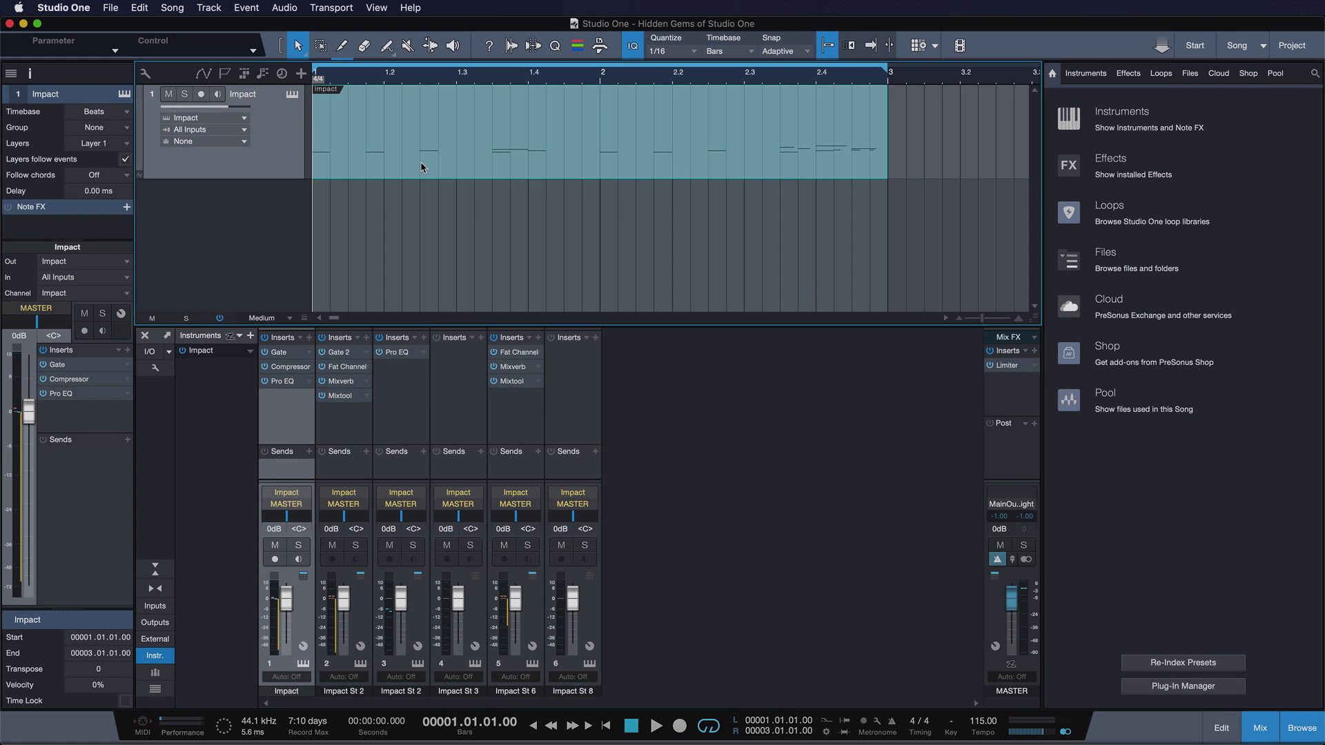
double_click(423, 168)
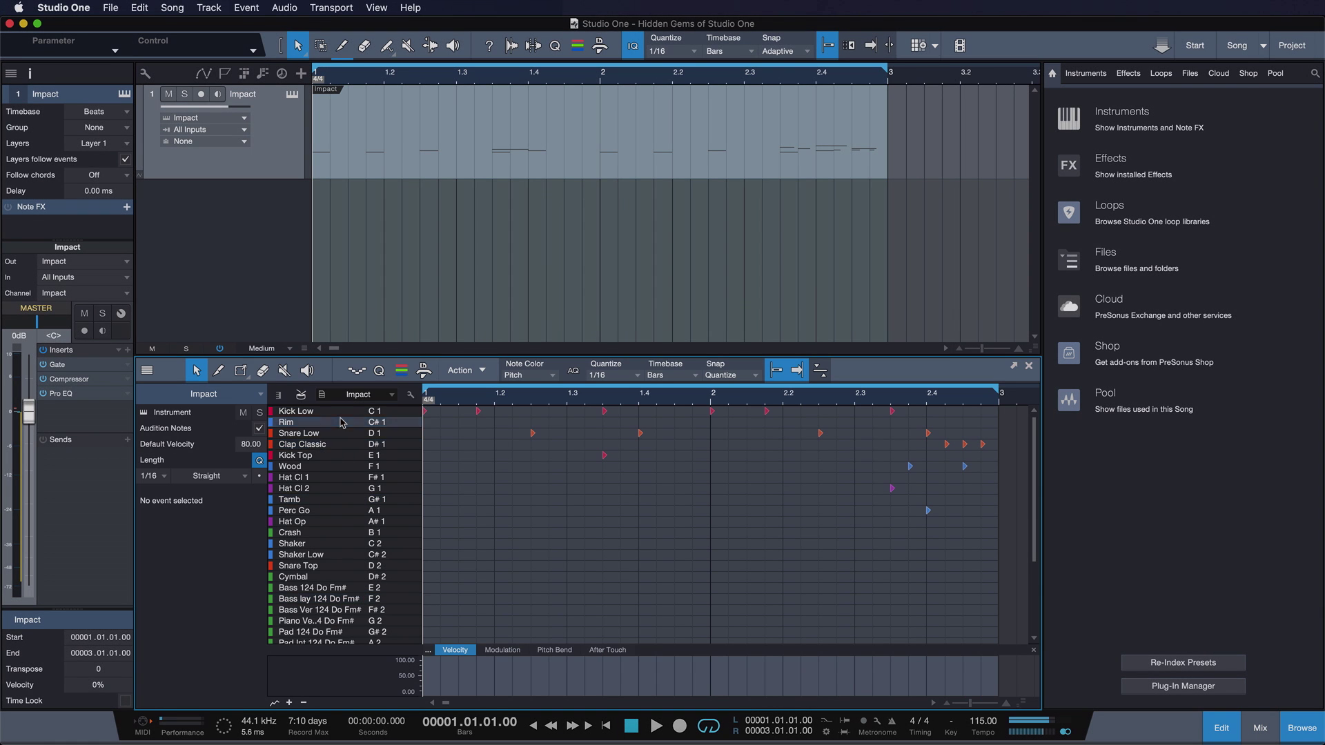
left_click(369, 499)
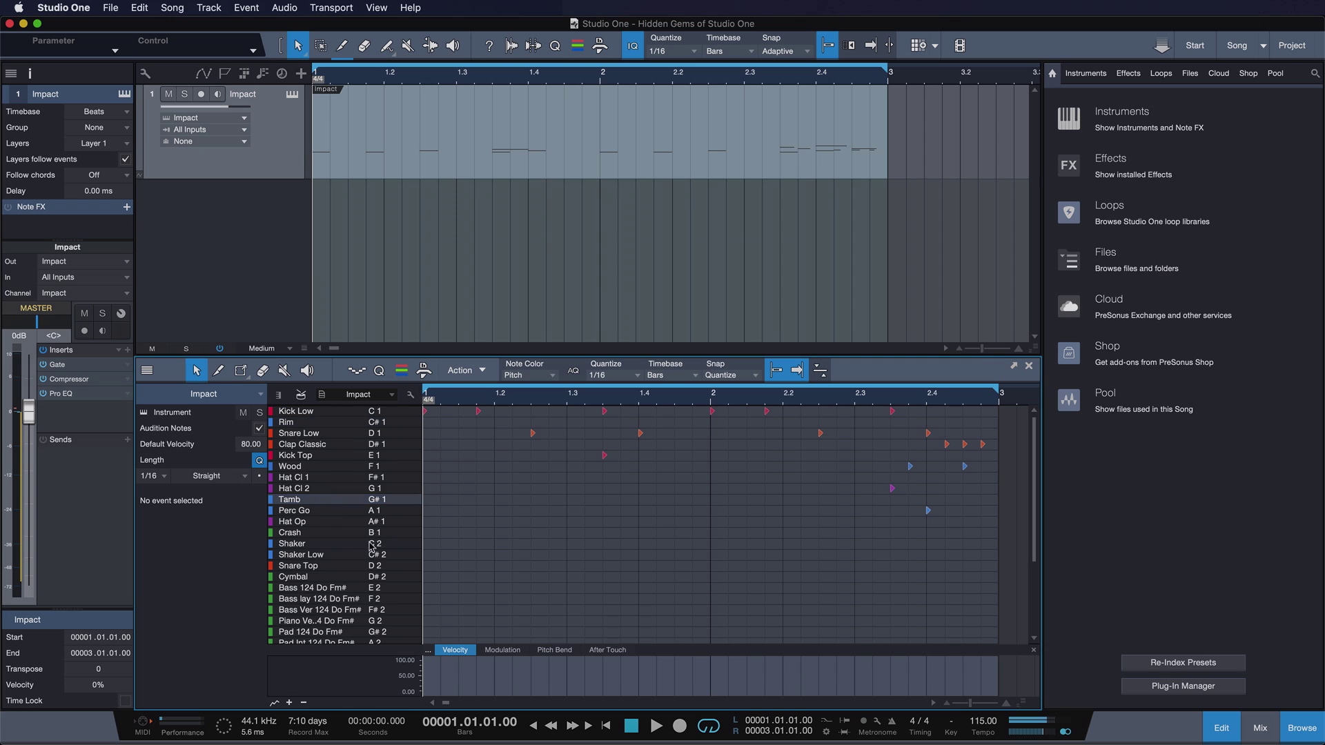
left_click(1260, 728)
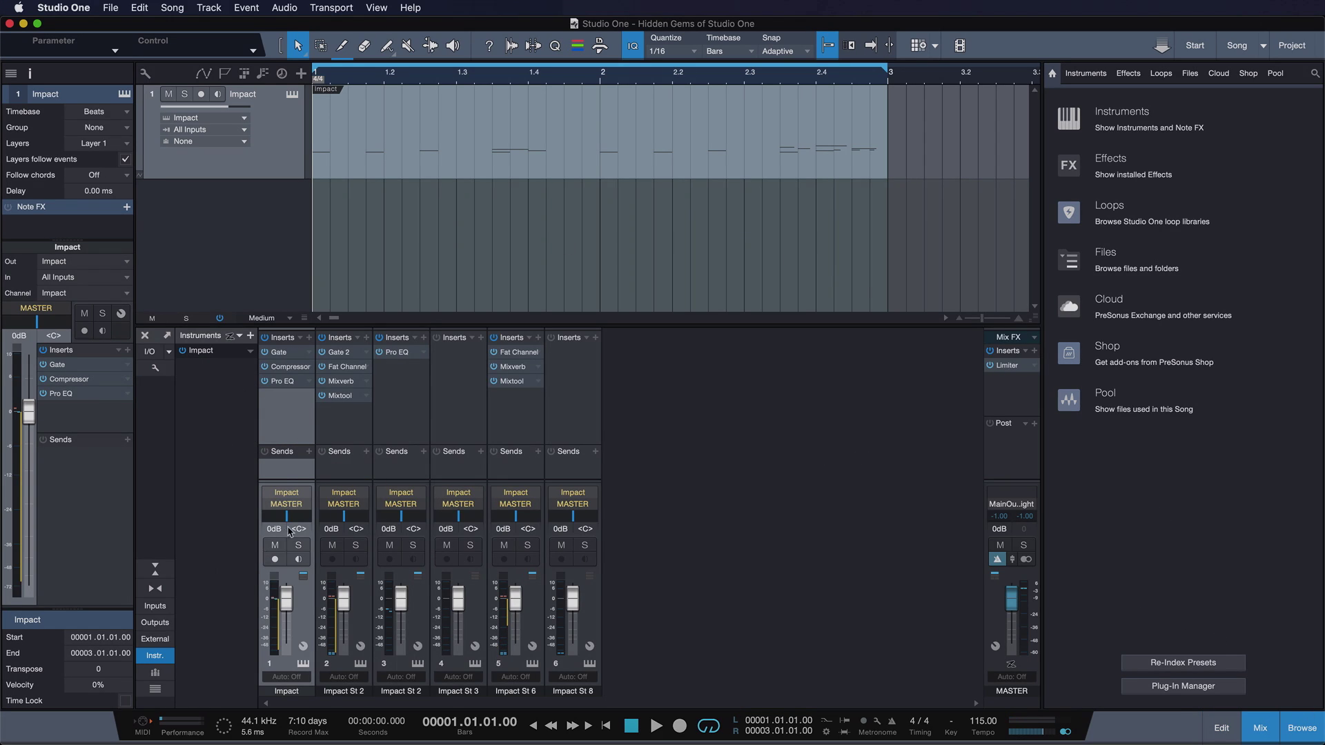
key("space")
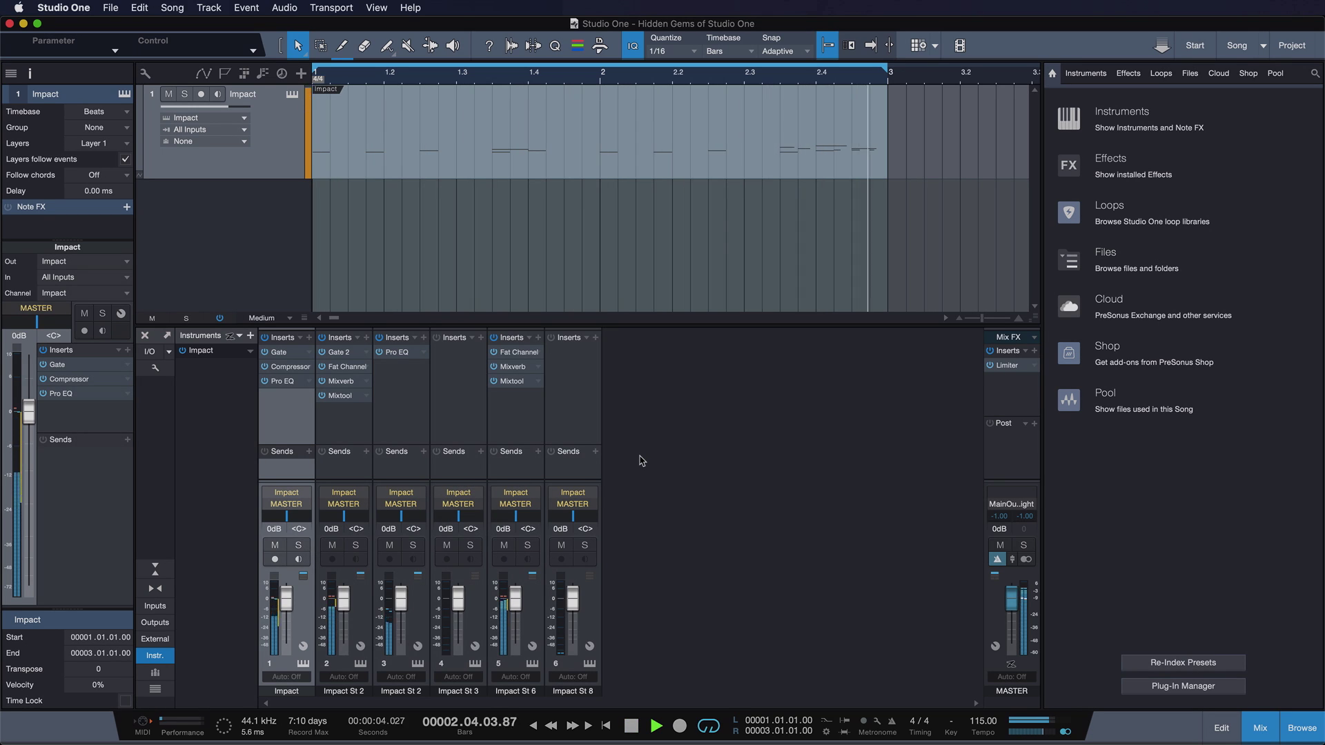
key("space")
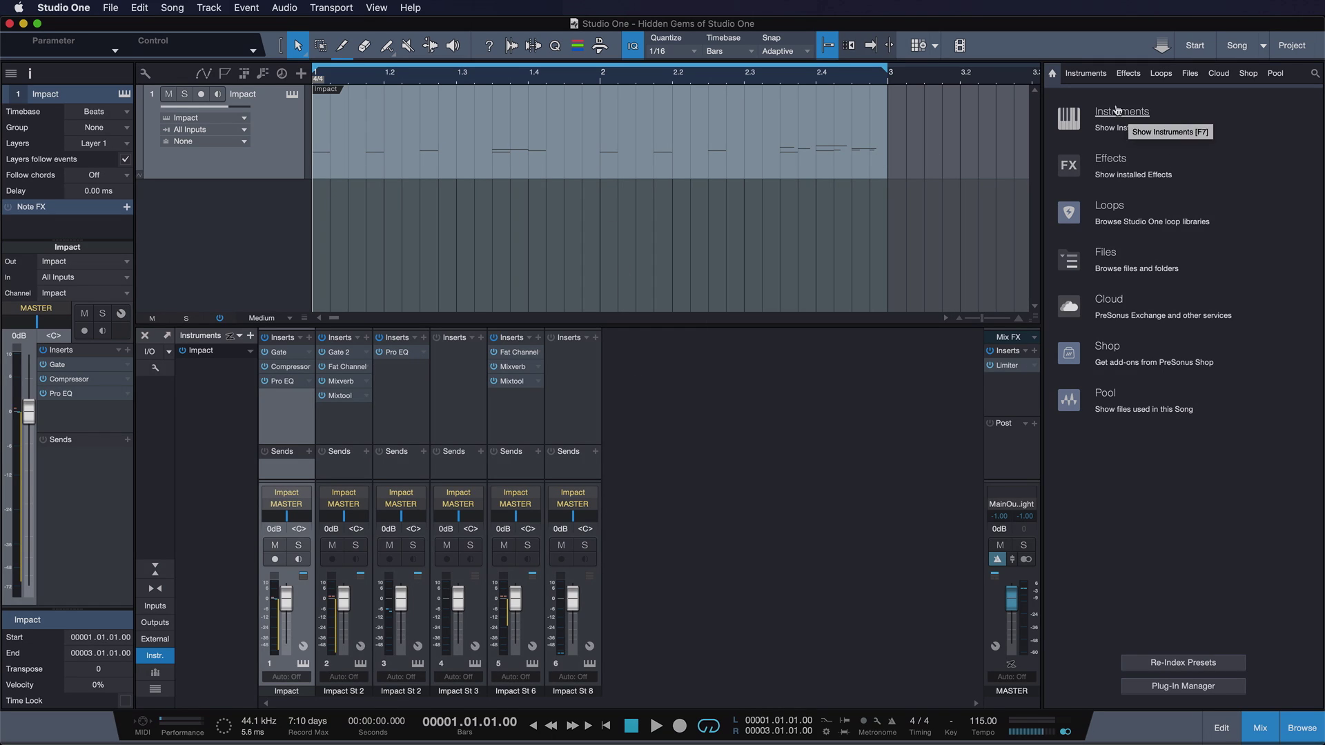
Step: Drag the PreSonus Mai Tai synth onto the Impact track and choose Combine
left_click(1117, 111)
scroll(1157, 390, "down", 3)
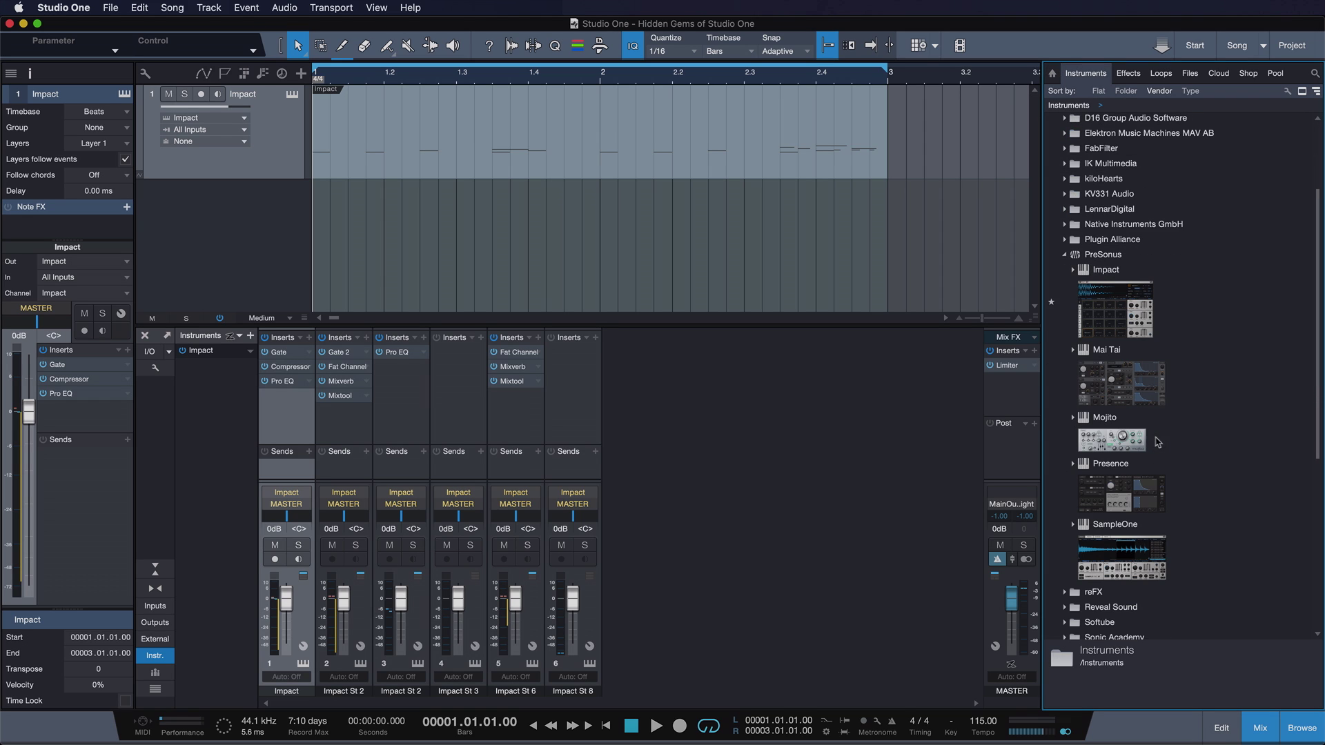
left_click(1158, 391)
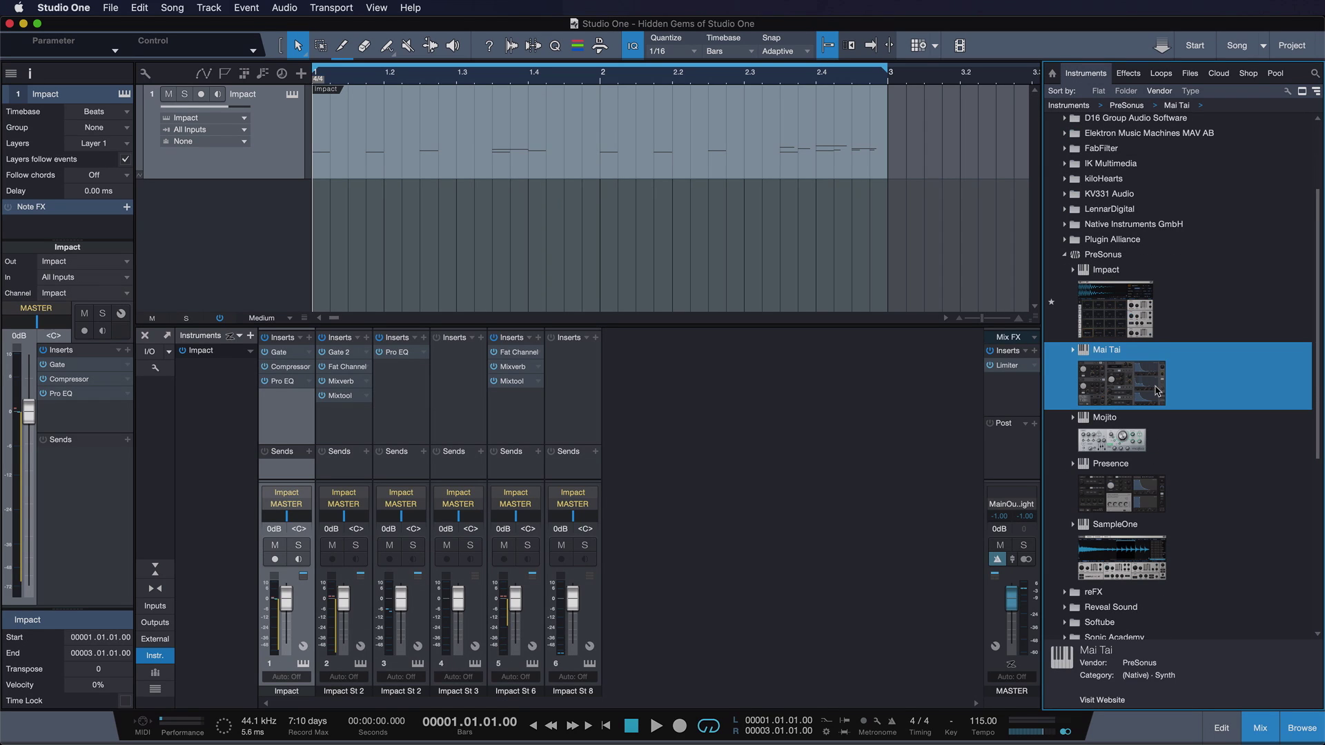
left_click_drag(1157, 391, 439, 123)
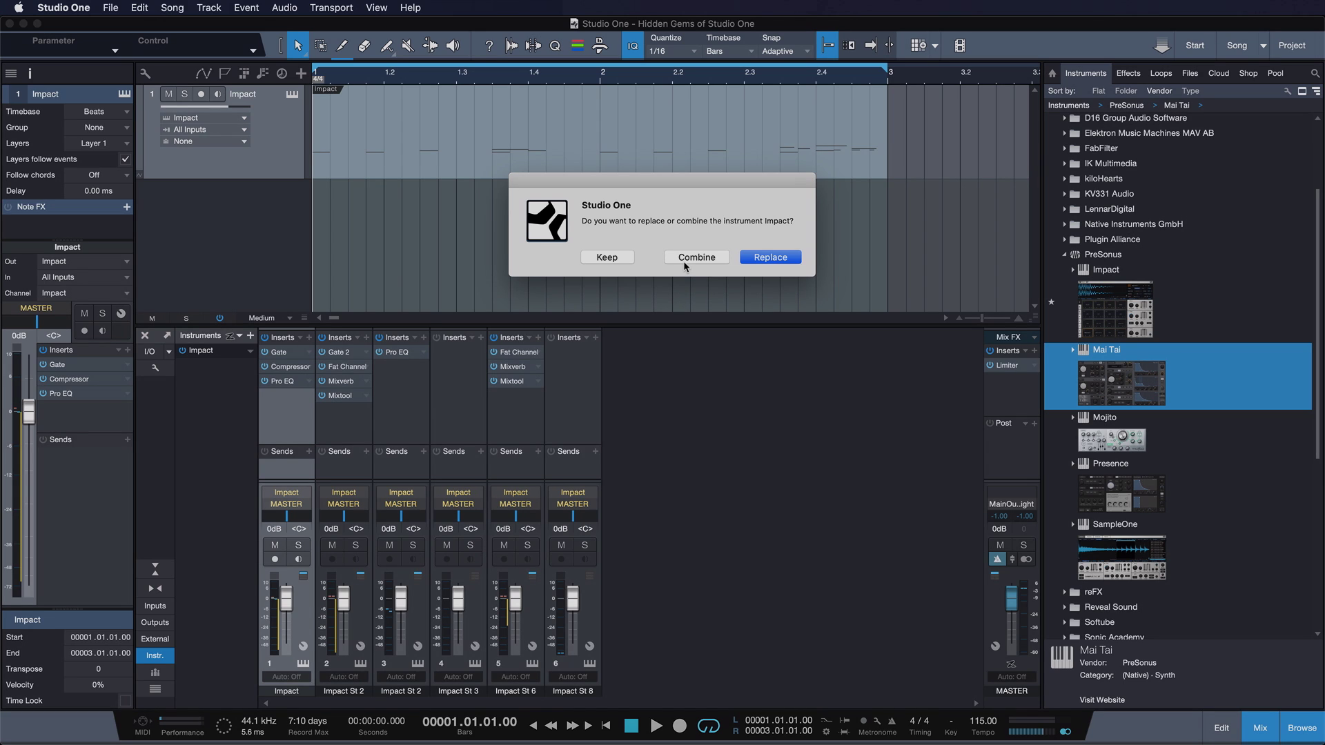
left_click(683, 261)
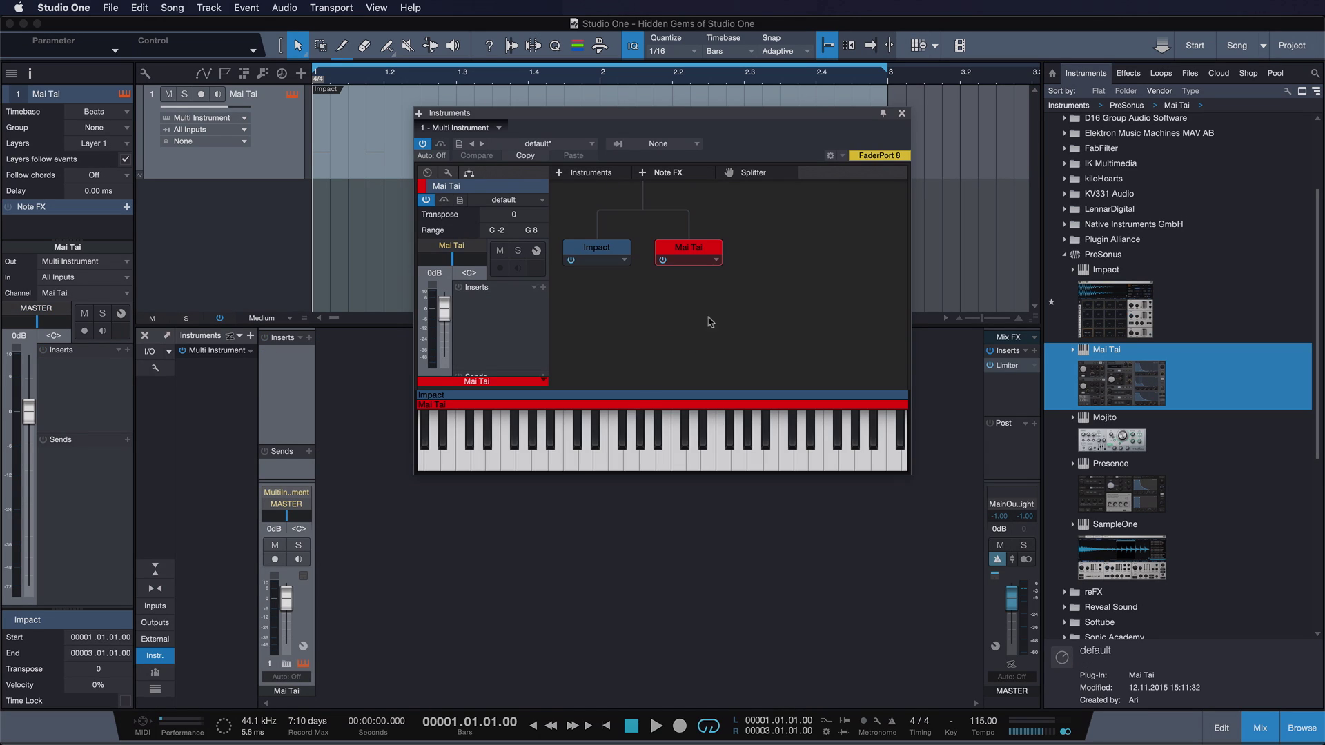
Step: Check Mai Tai's options and toggle the separate Impact and Mai Tai mixer channels
left_click(718, 261)
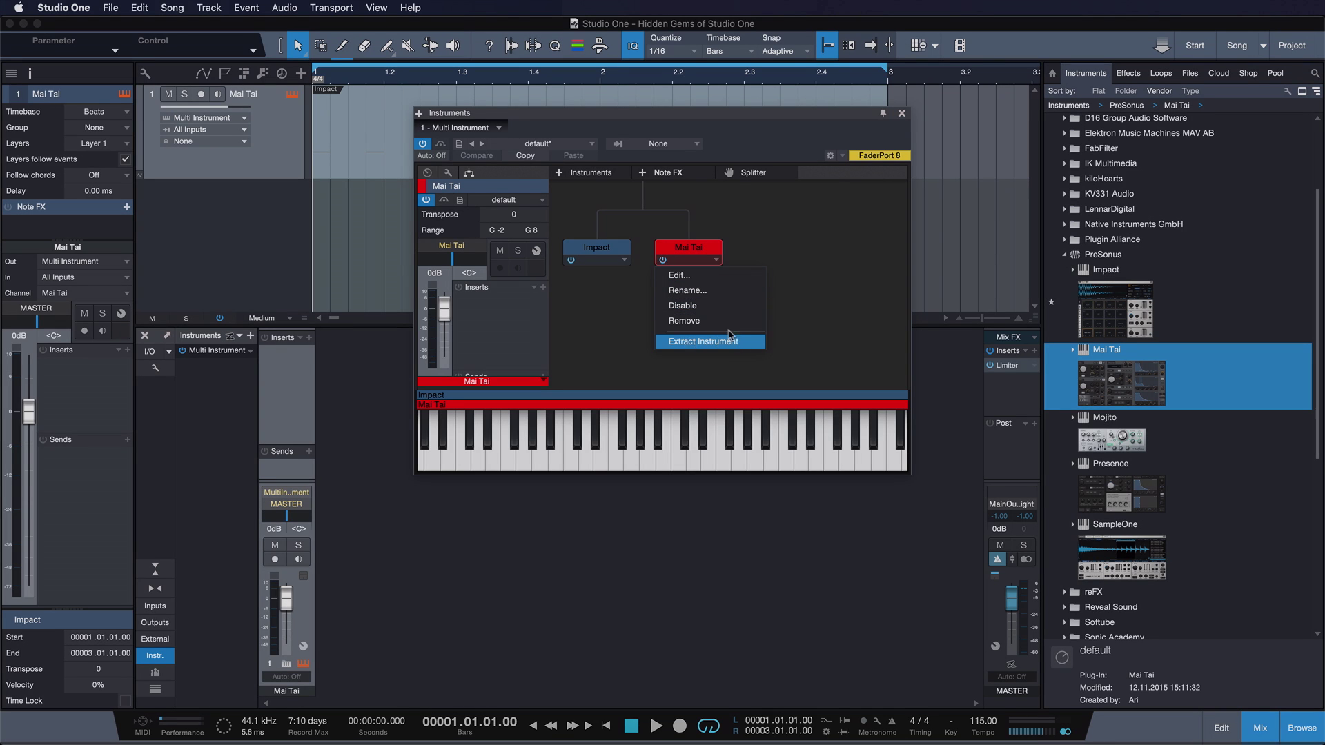
left_click(555, 376)
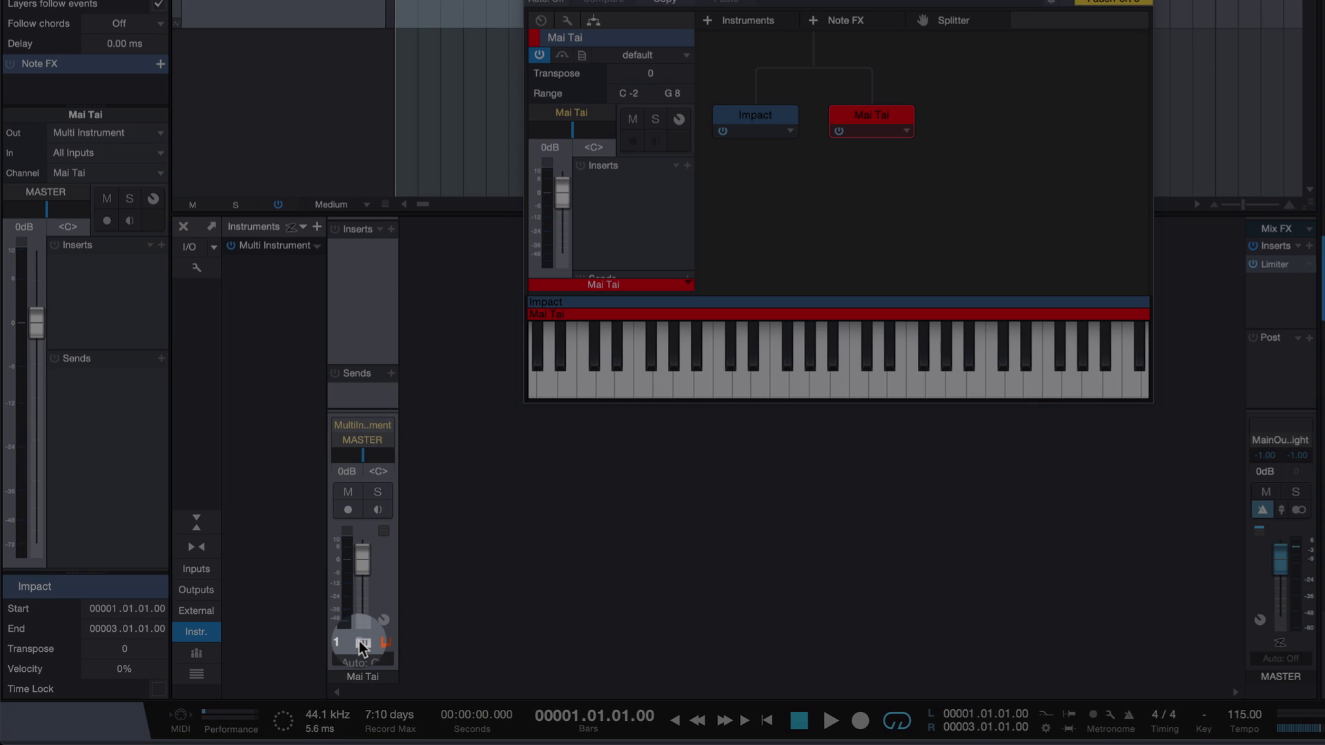
left_click(363, 643)
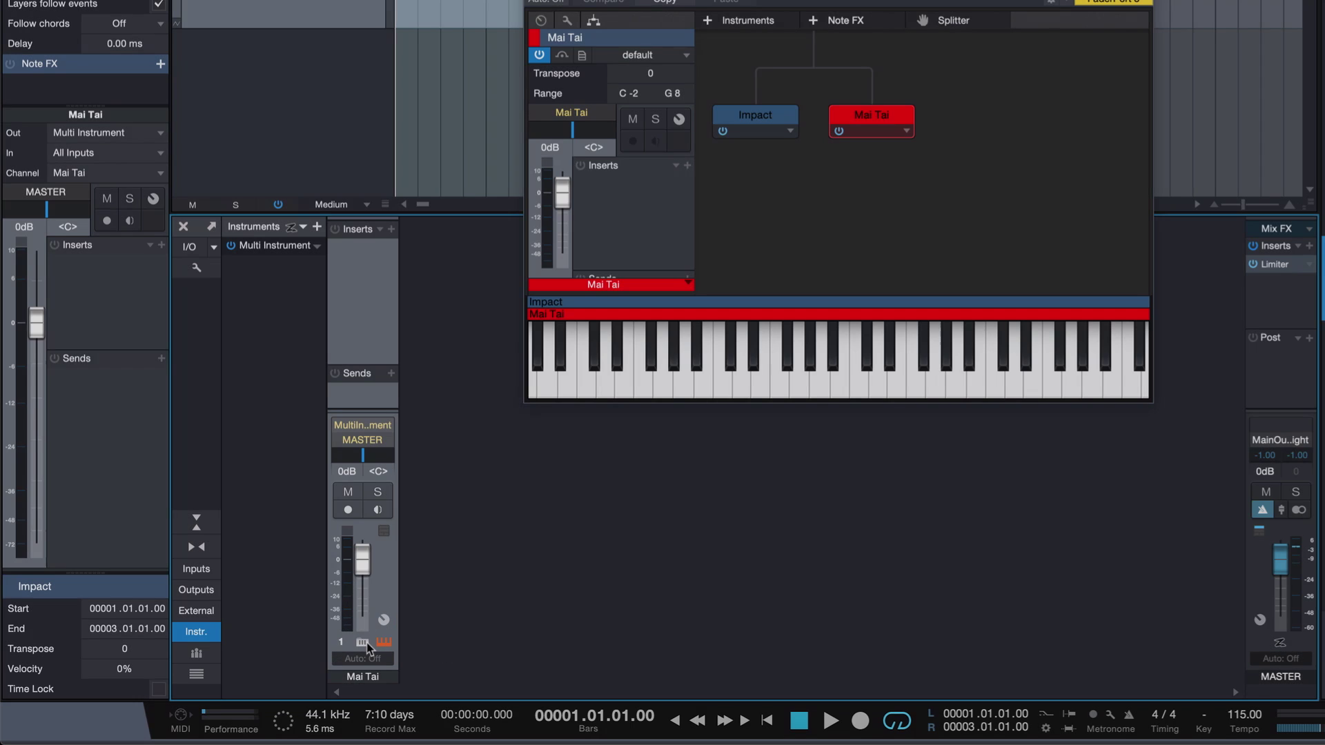
left_click(364, 646)
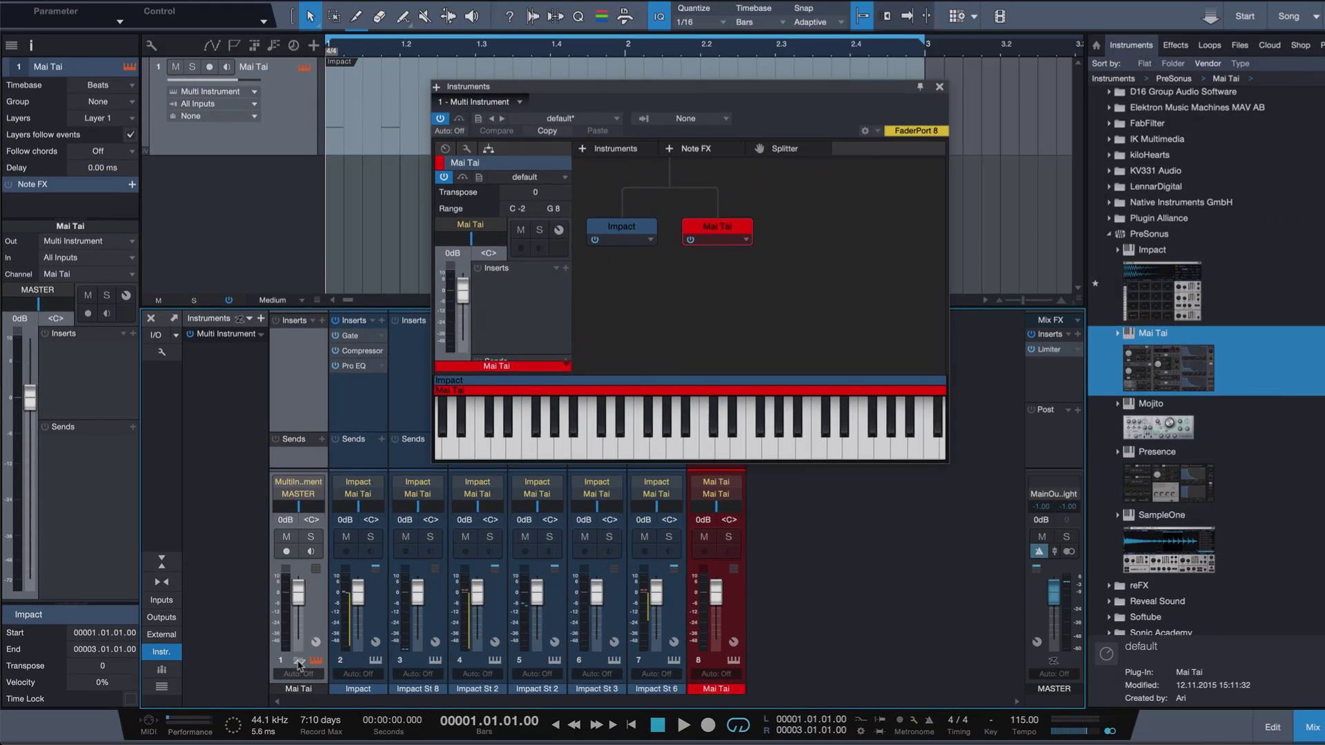
left_click(363, 643)
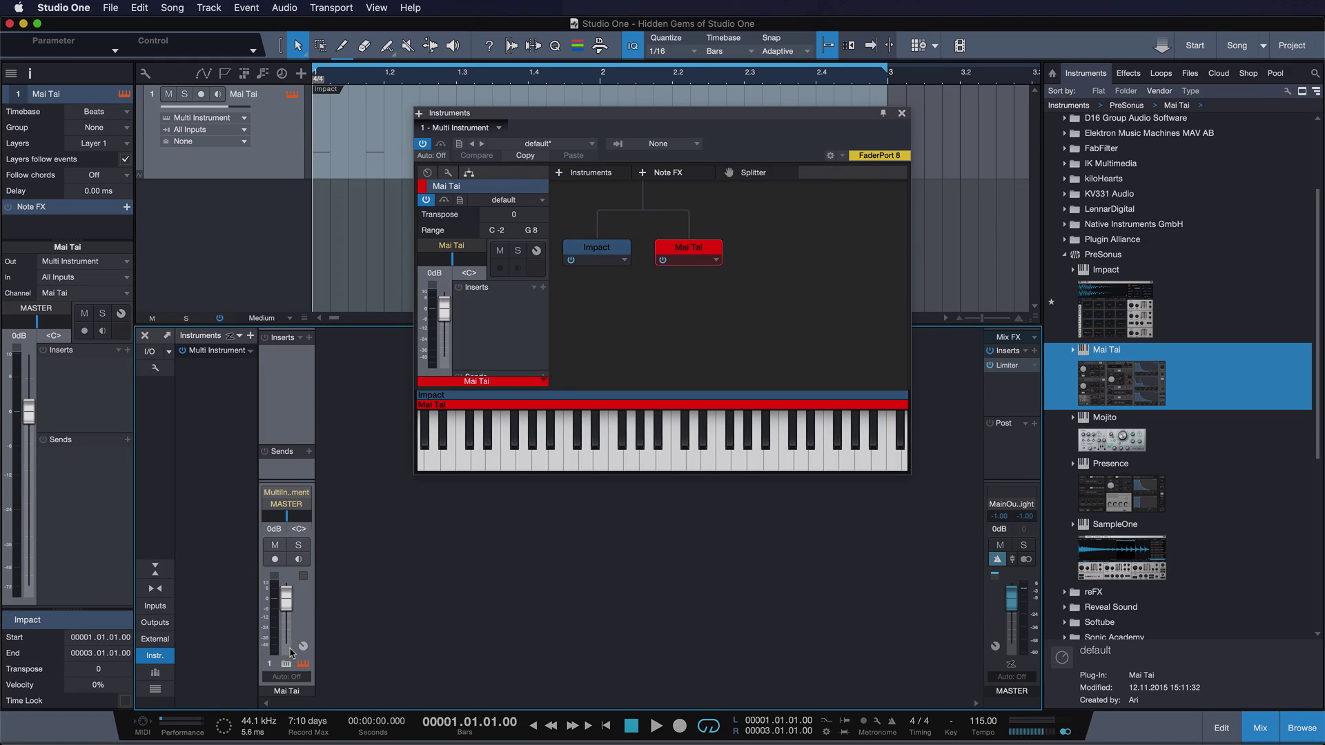
Step: Remove Mai Tai from the Multi Instrument and rename the track 'Impact XT'
left_click(716, 260)
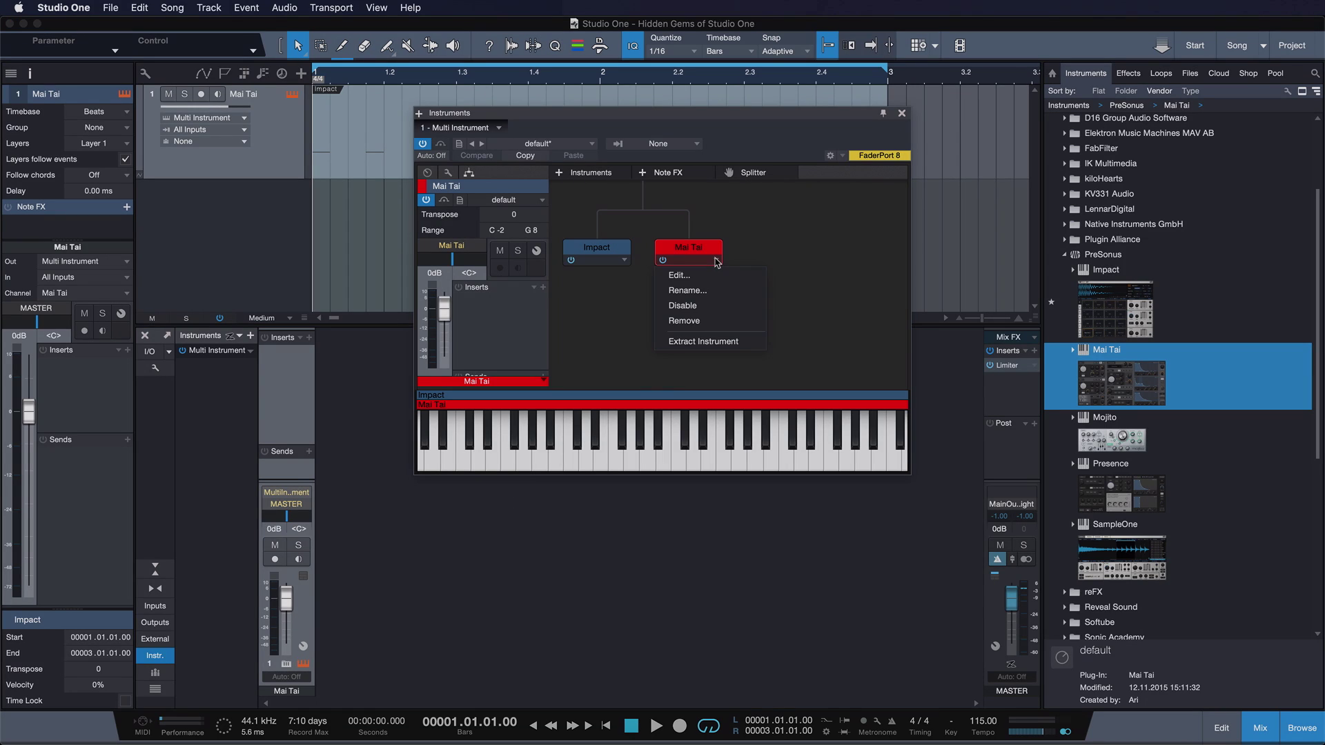
left_click(686, 323)
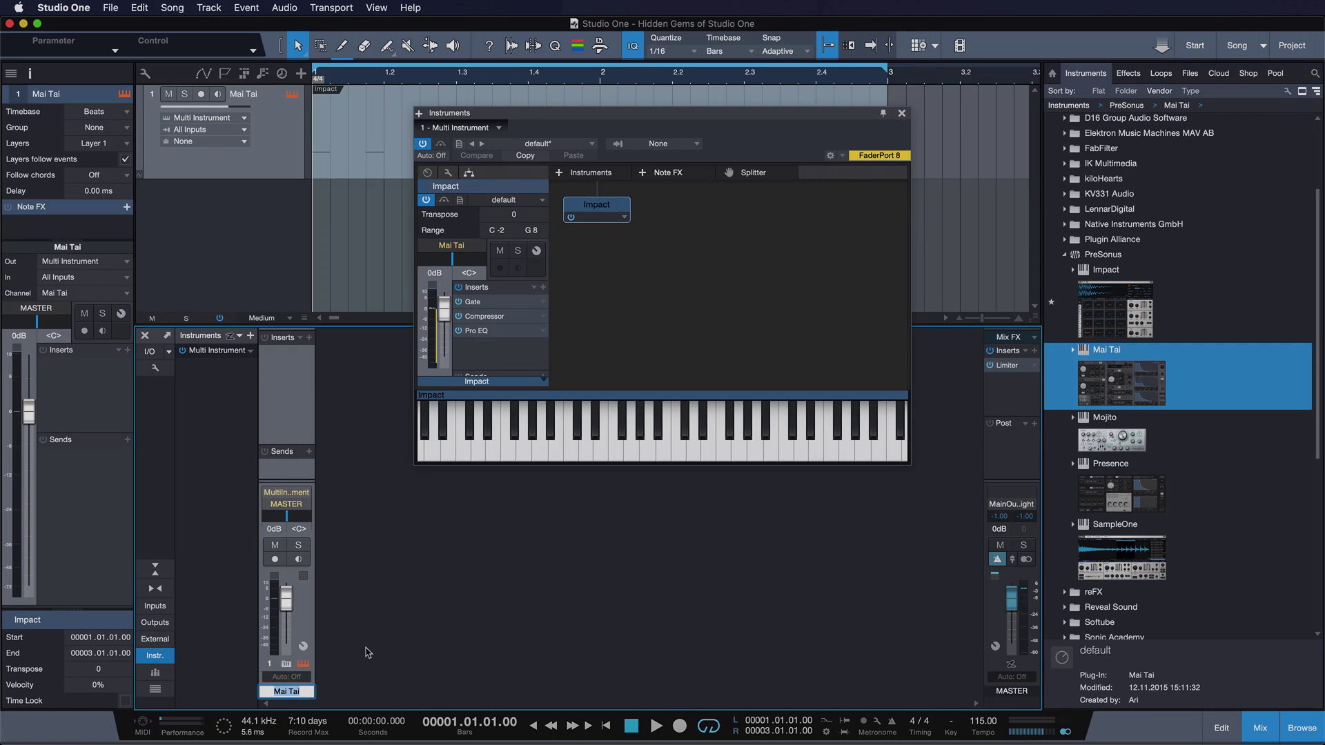
type("Impact XT")
key("Return")
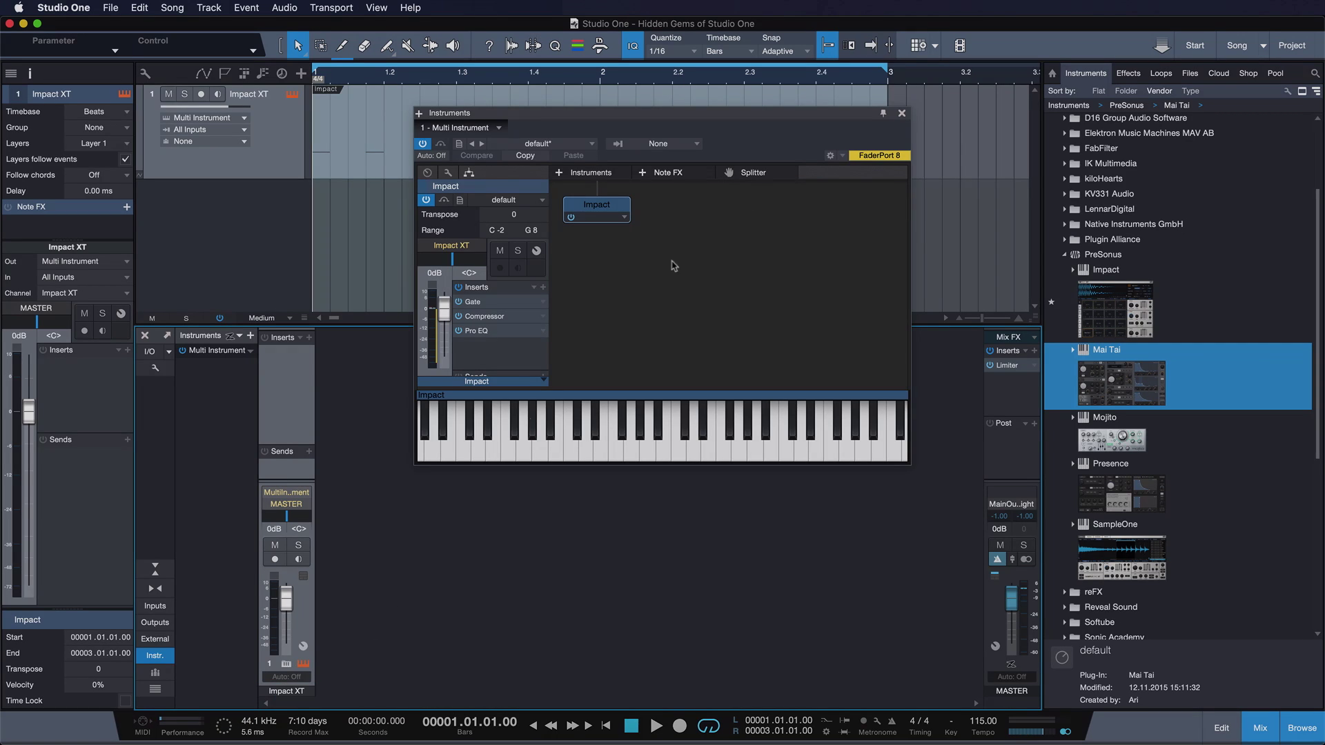
Step: Close the Impact window, expand and collapse its outputs, and select the Impact drum event
left_click(901, 114)
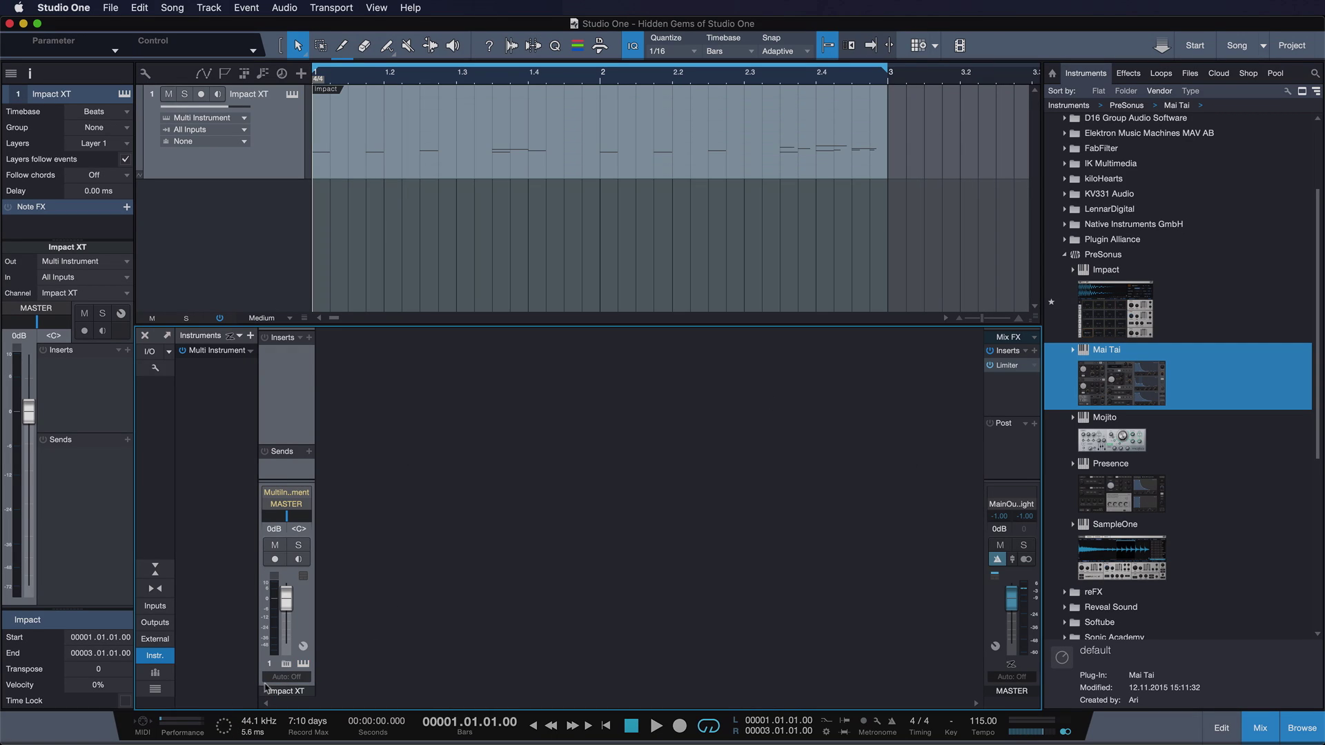
left_click(286, 664)
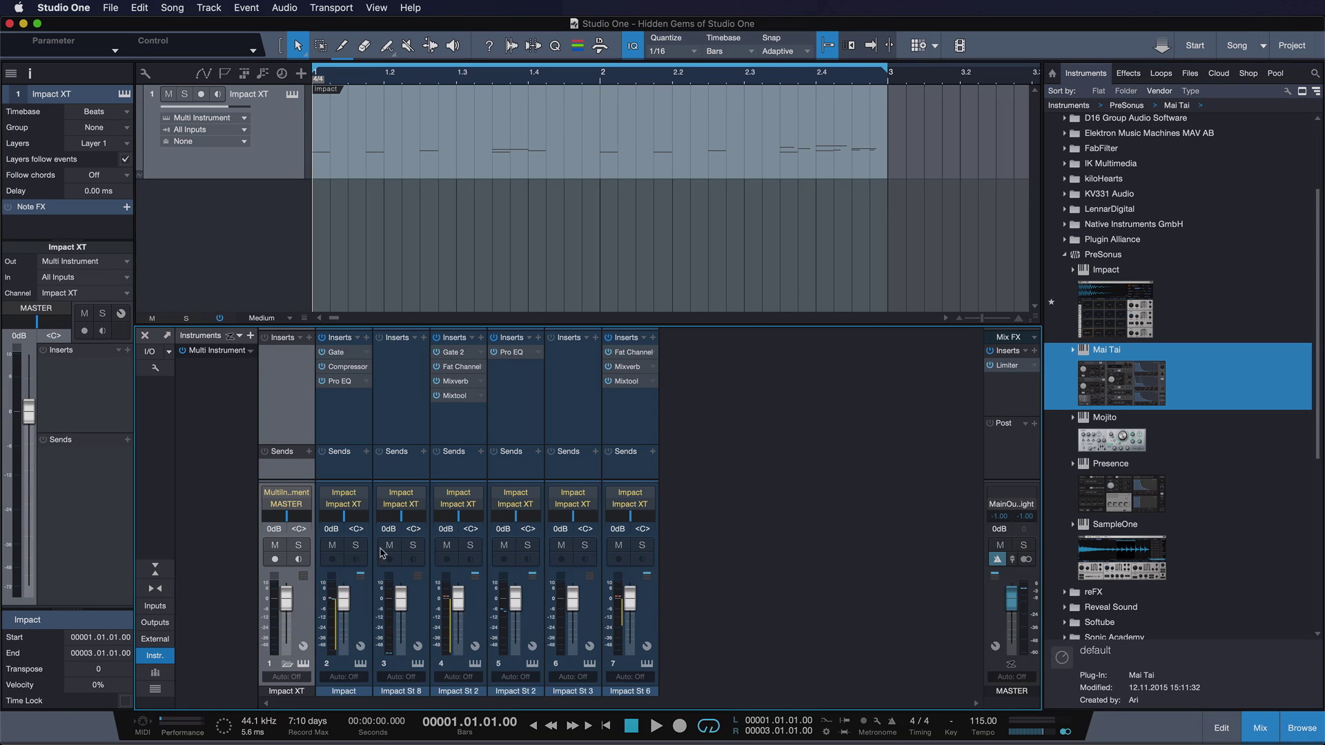
left_click(286, 664)
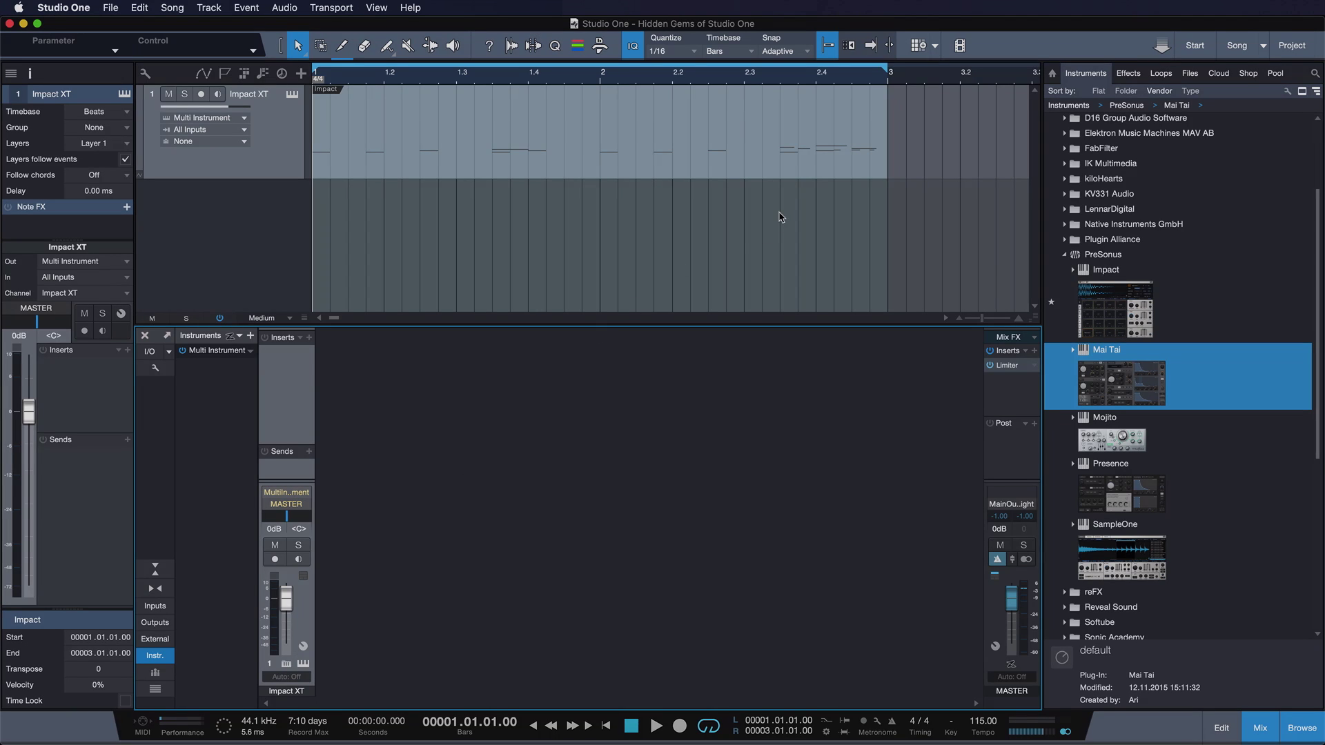
left_click(586, 158)
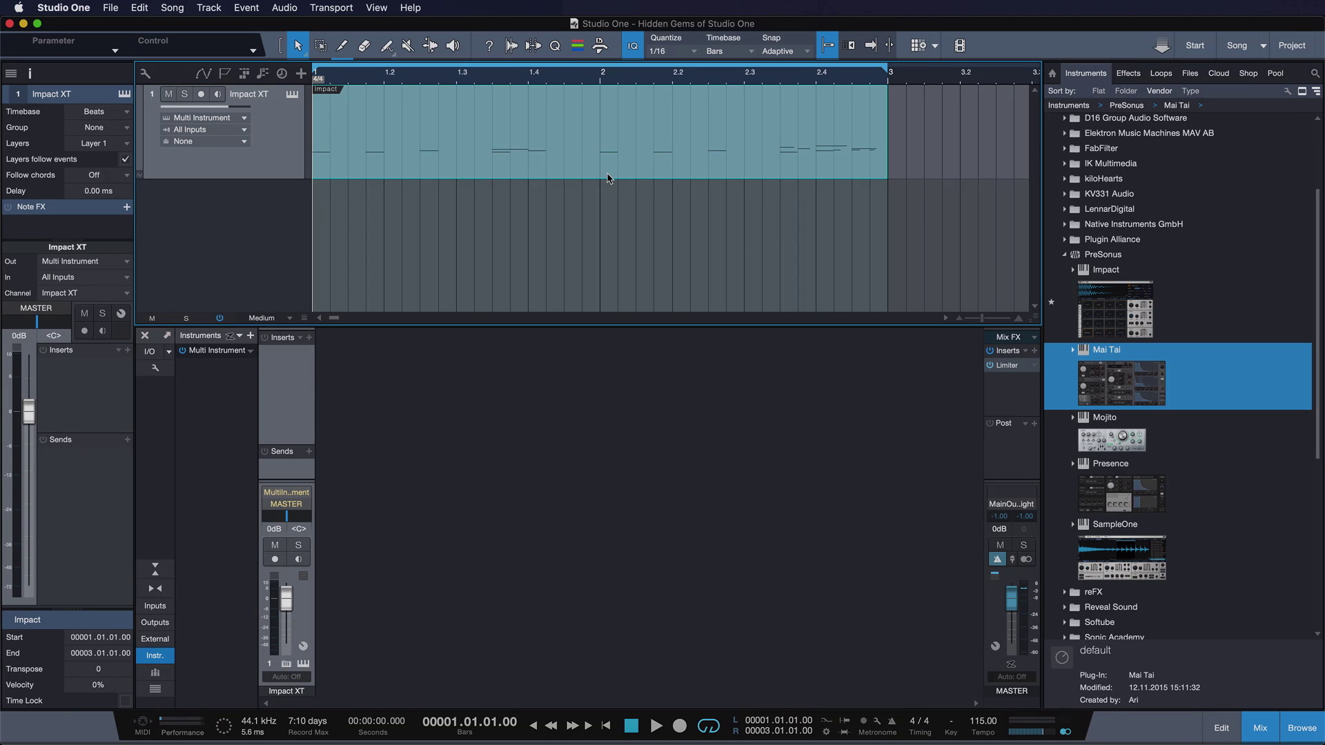
Step: Drag the Impact event into Ideas as Impact.musicloop, then preview and stop it
left_click(1190, 72)
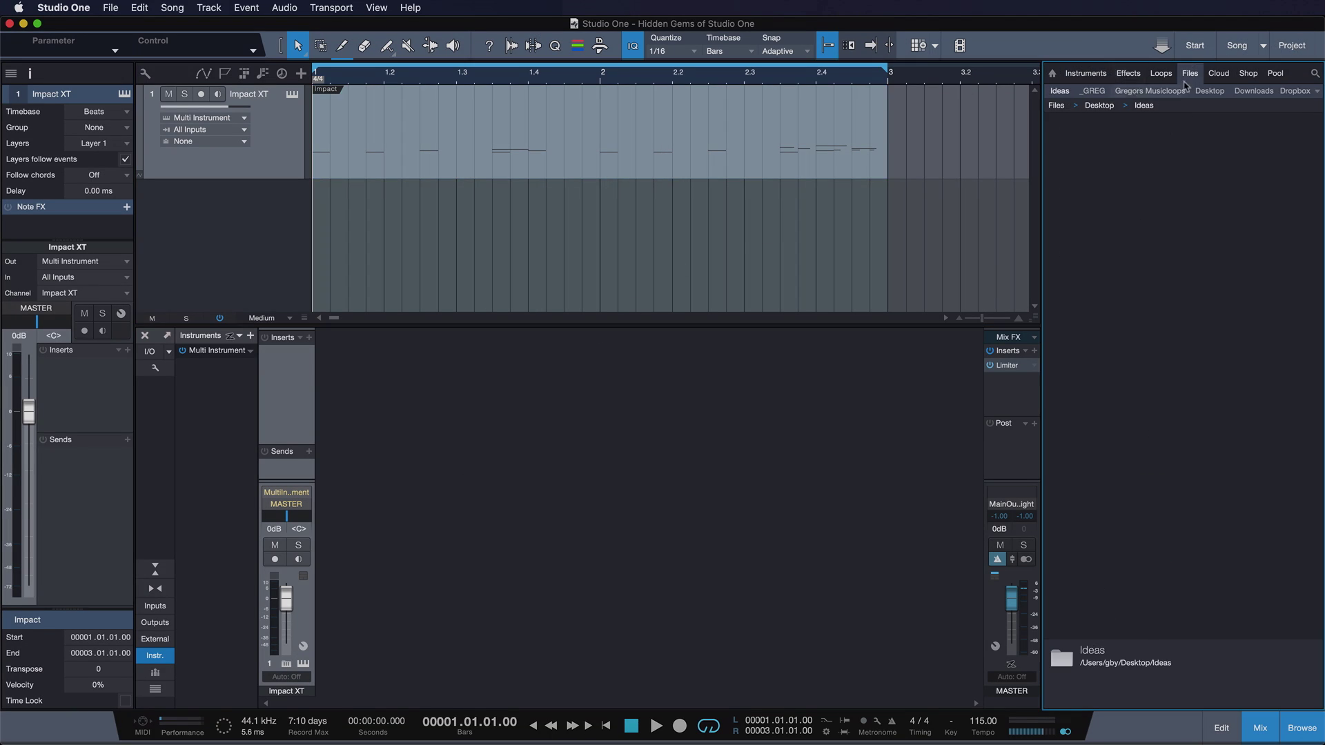
left_click_drag(565, 147, 1162, 218)
left_click(1084, 125)
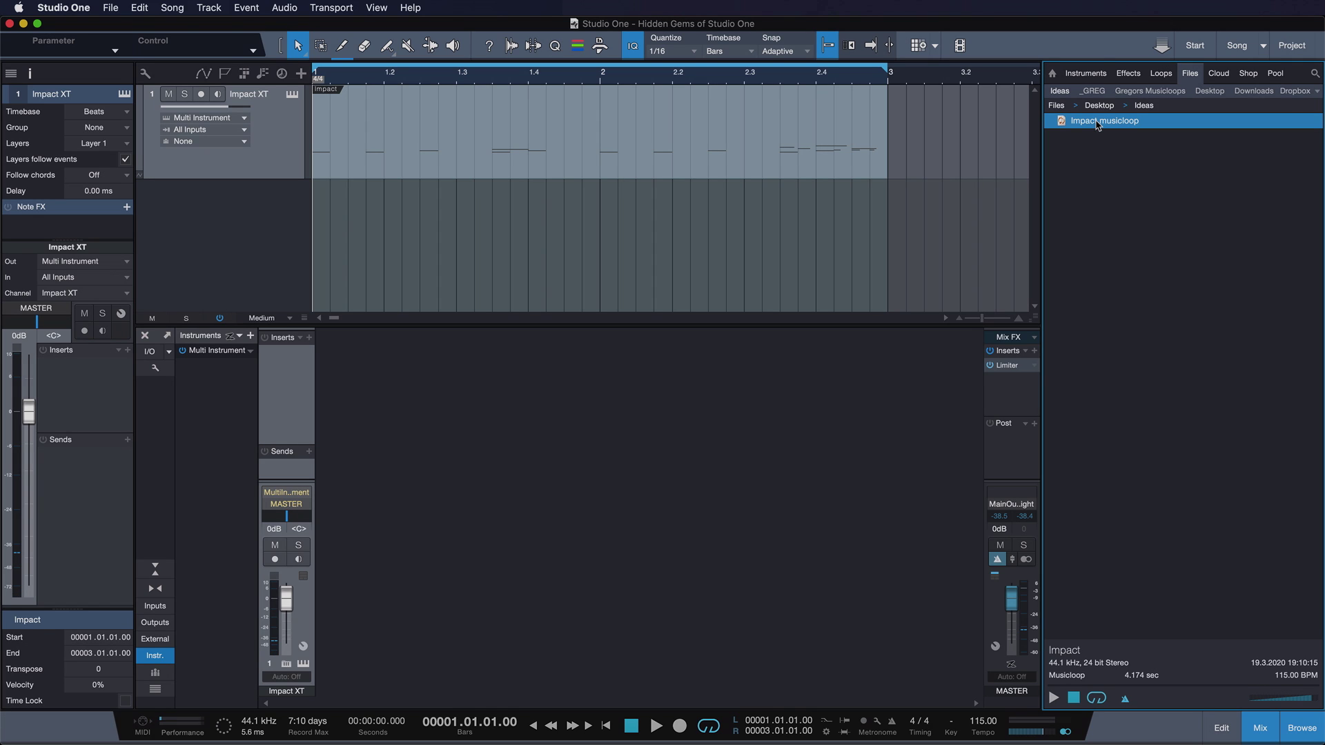
left_click(1098, 125)
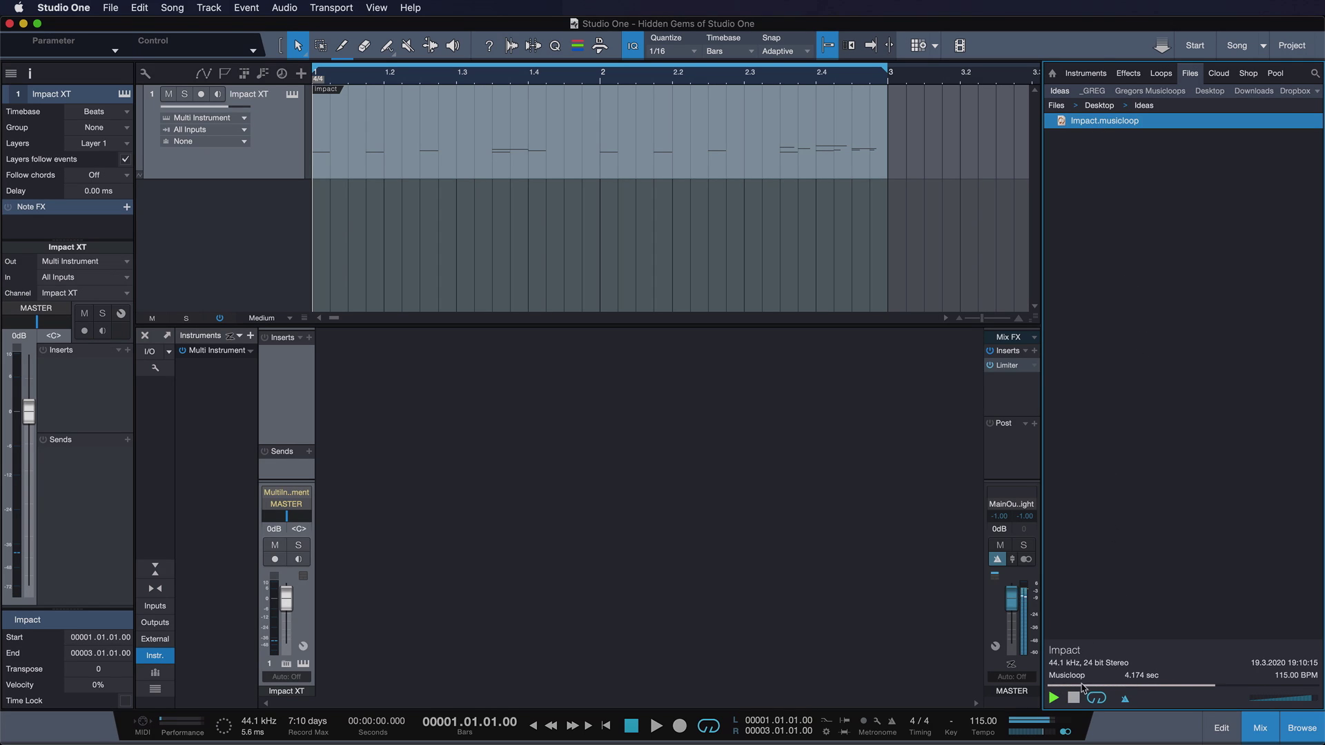
left_click(1074, 697)
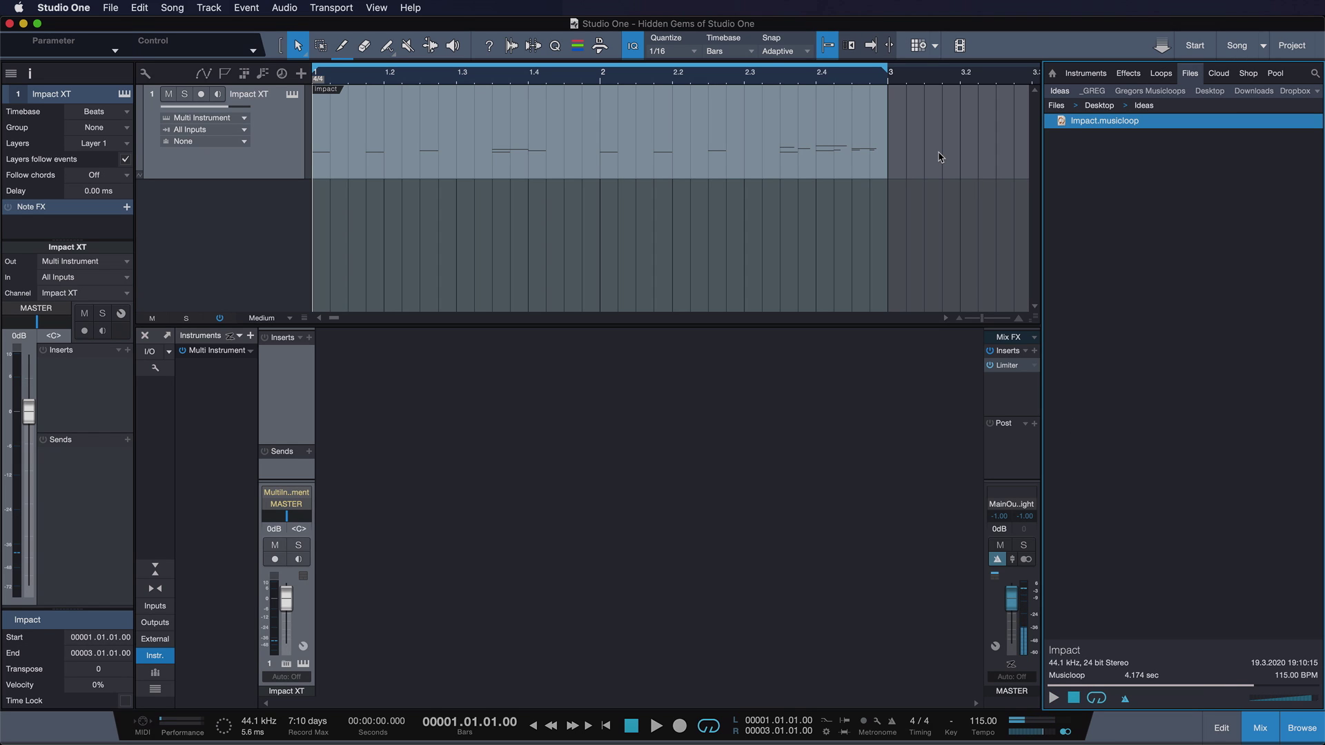
Step: Create a new song, drop Impact.musicloop into it, enlarge mixer inserts, and open Impact XT
key("super+n")
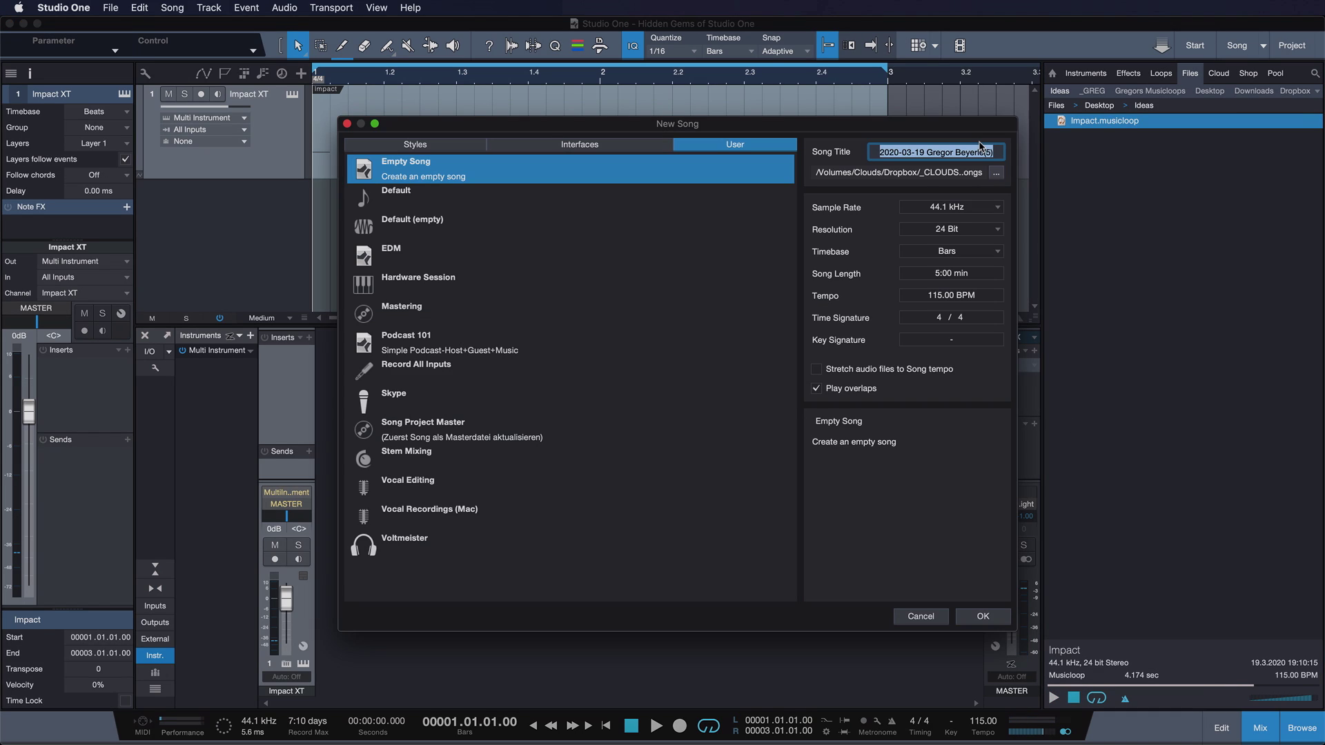
key("Return")
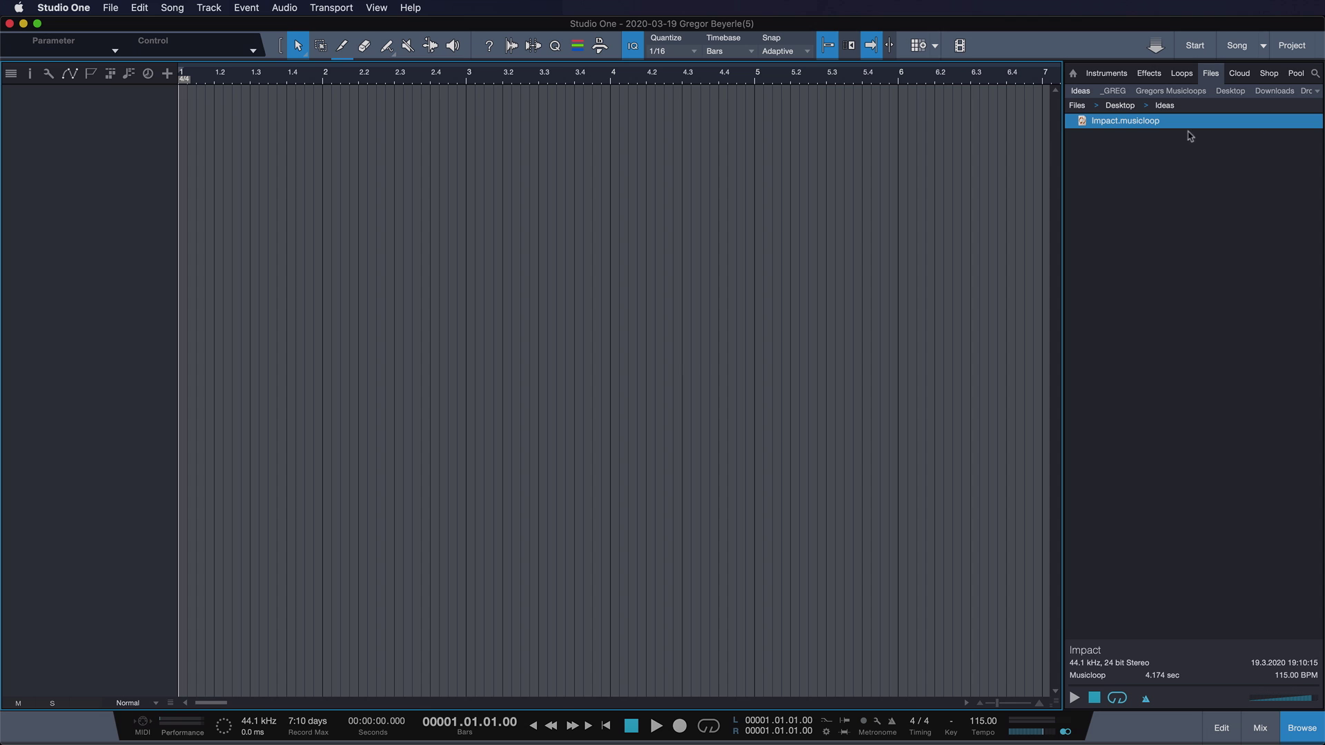
left_click_drag(1267, 123, 189, 118)
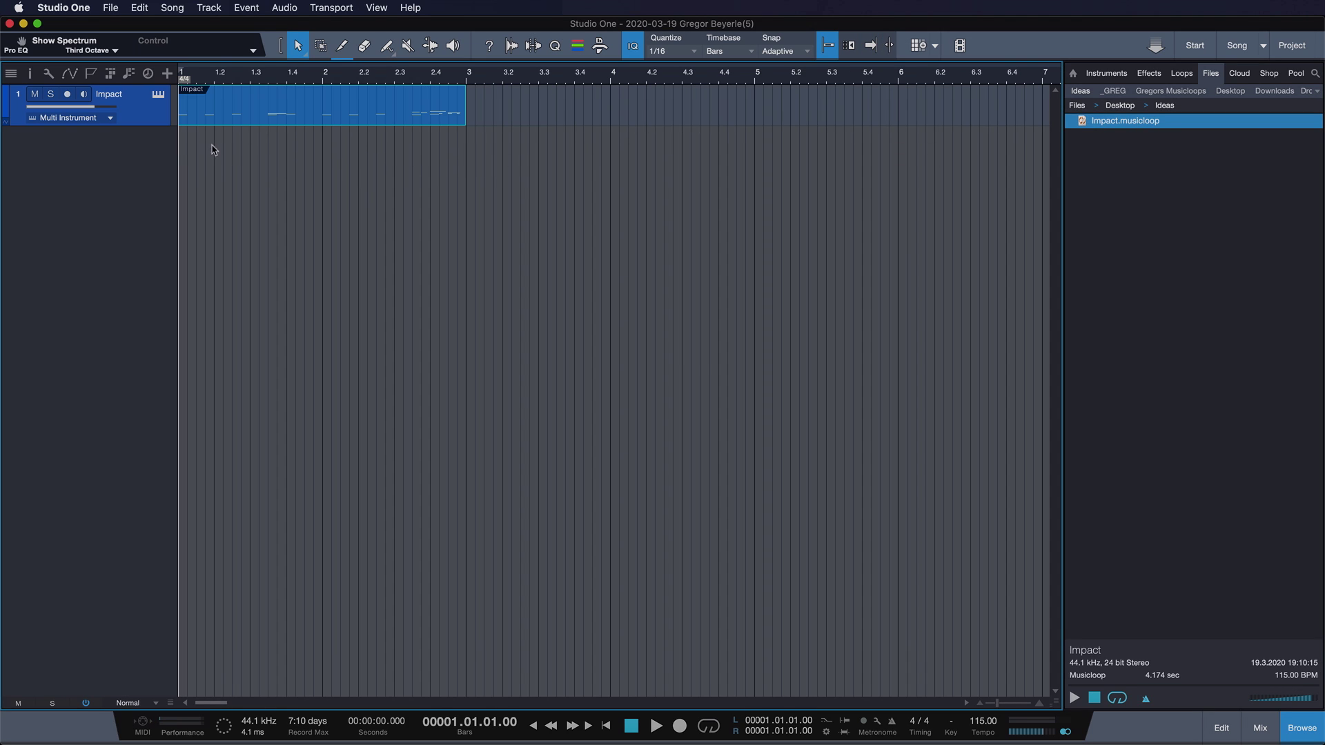
left_click(1260, 726)
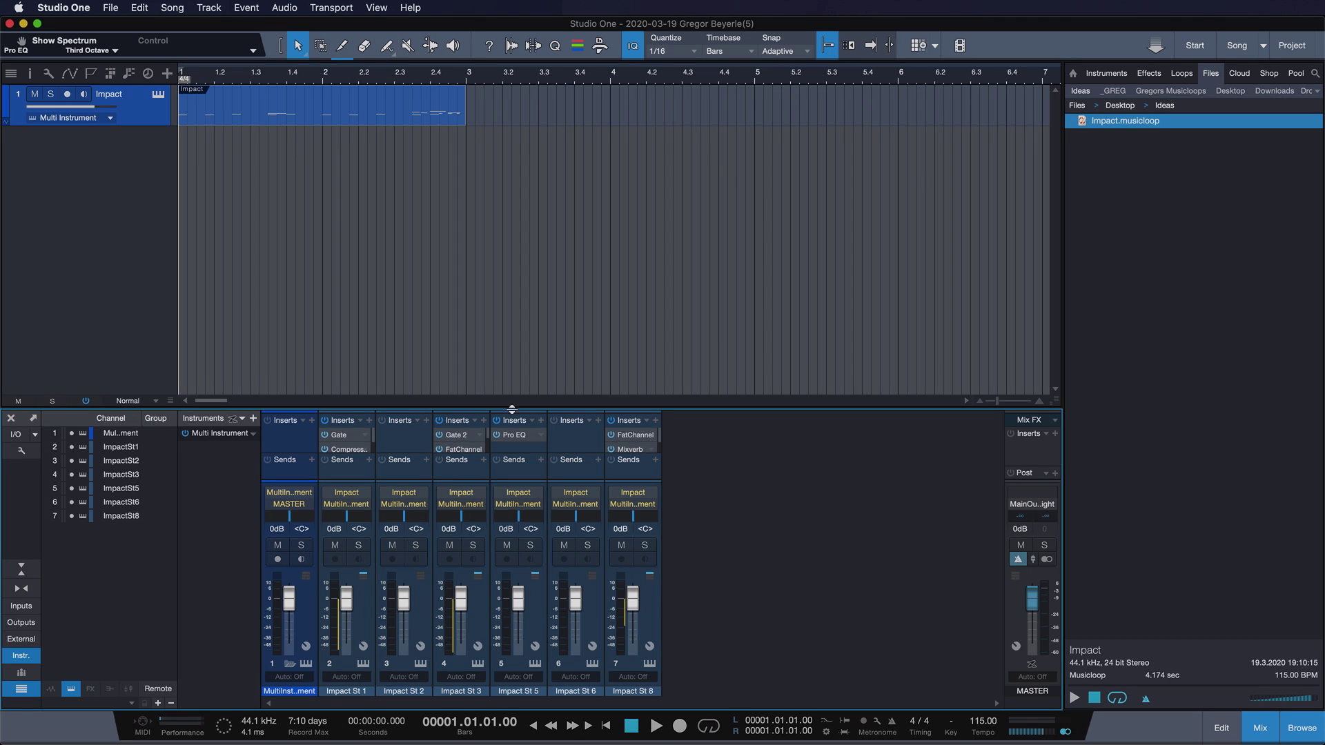
left_click_drag(512, 407, 515, 334)
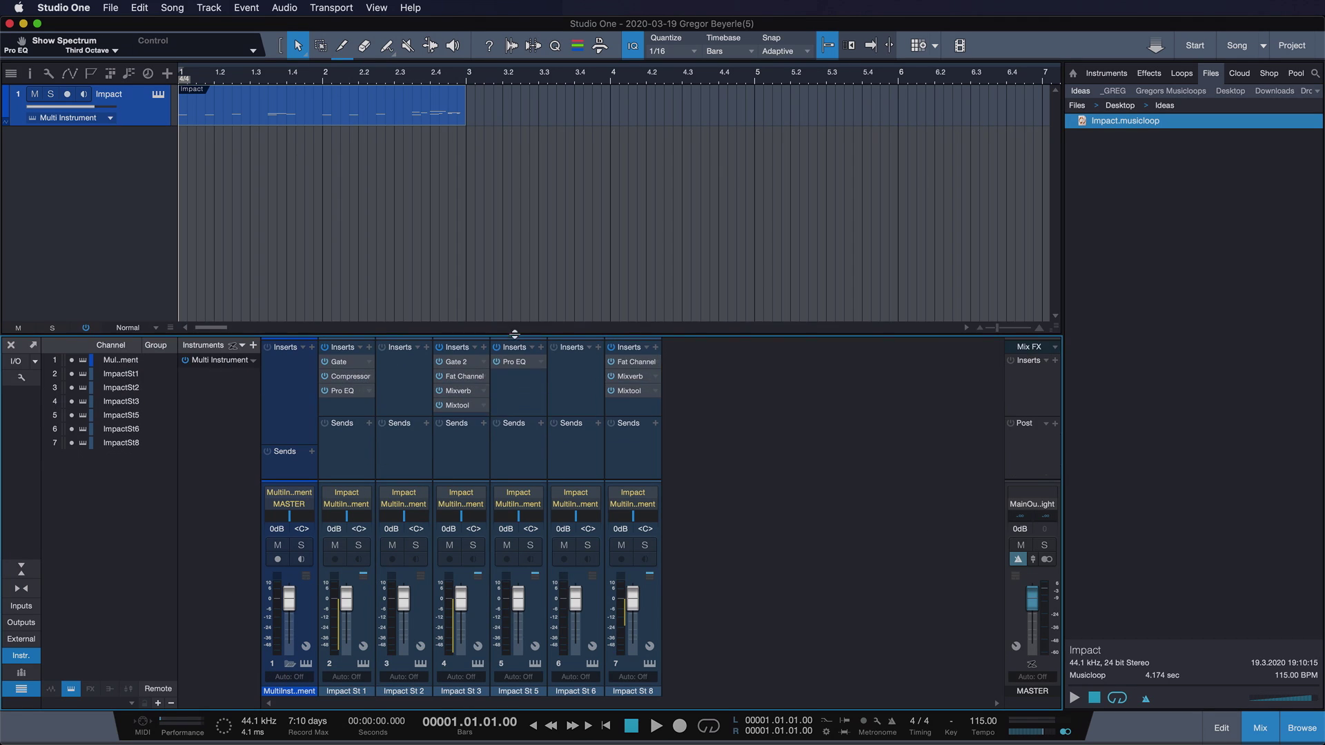
left_click(477, 663)
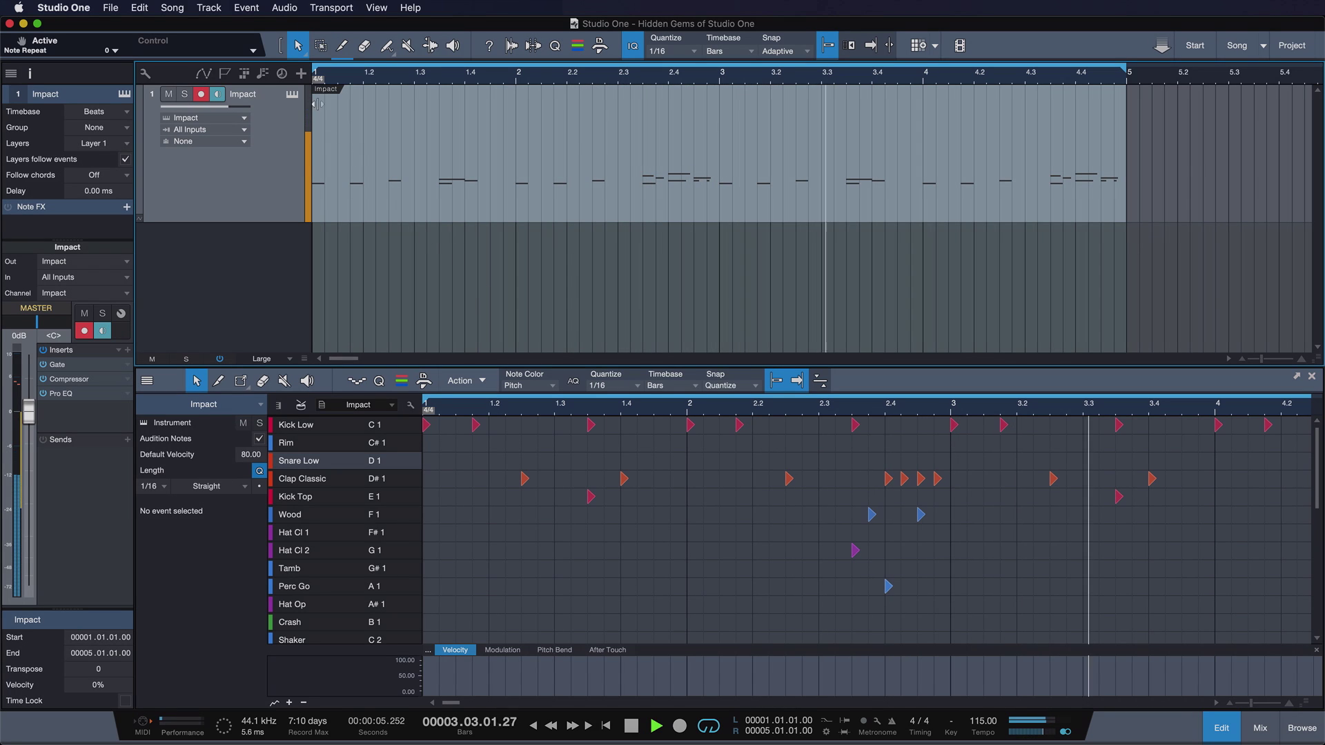
Step: Open and close the Impact XT editor, then play and stop the drum loop
left_click(289, 95)
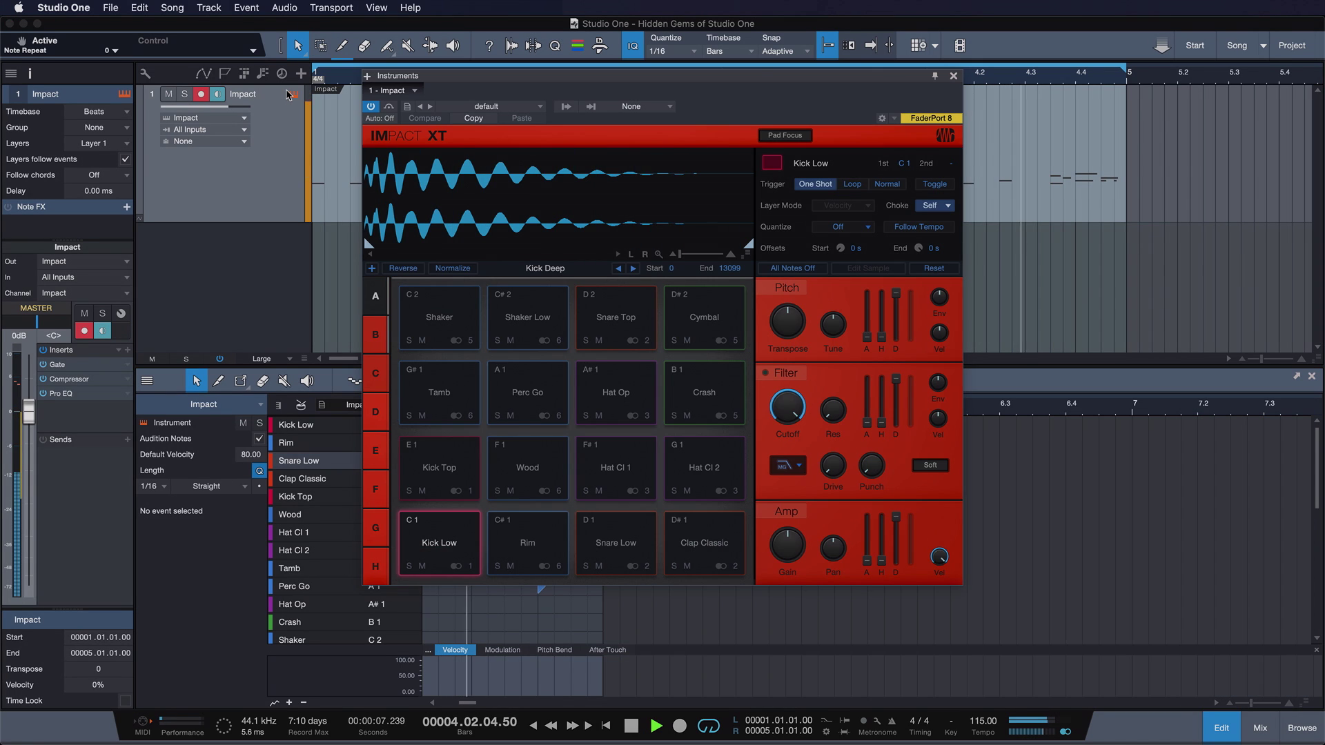
key("space")
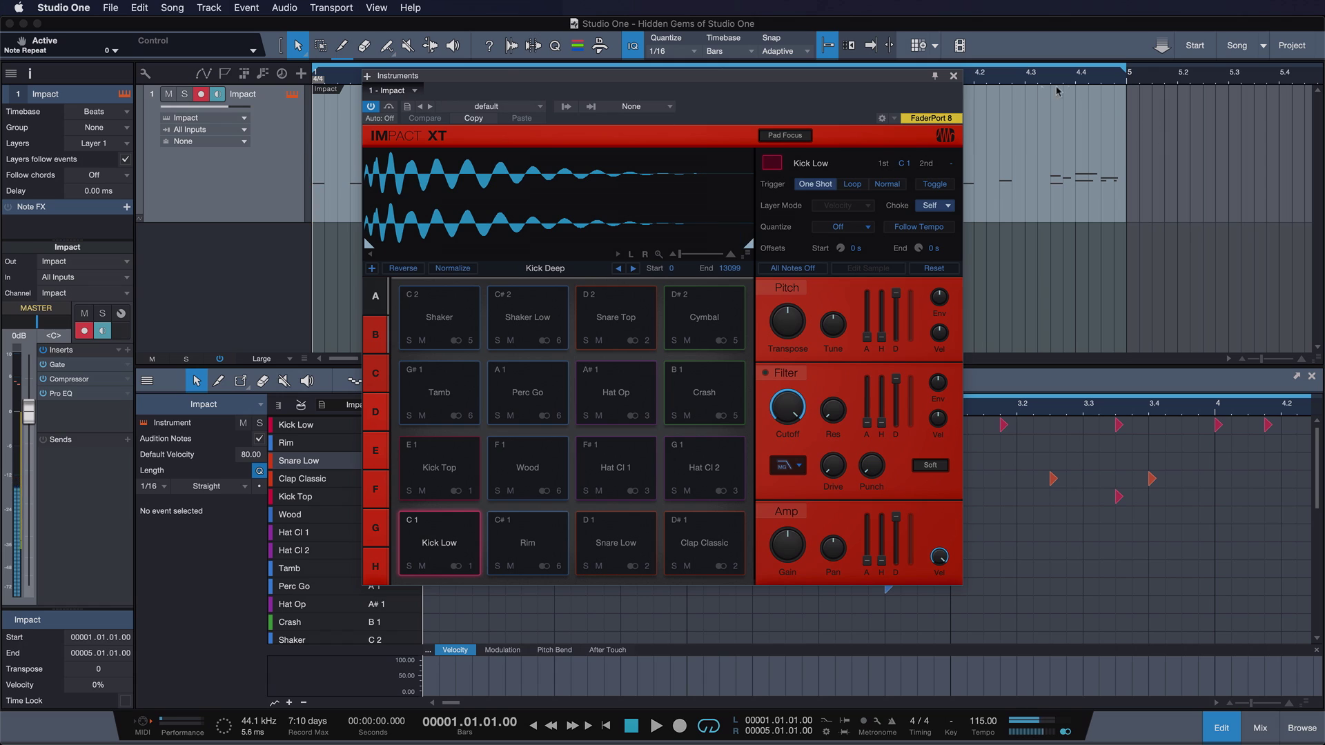
left_click(954, 76)
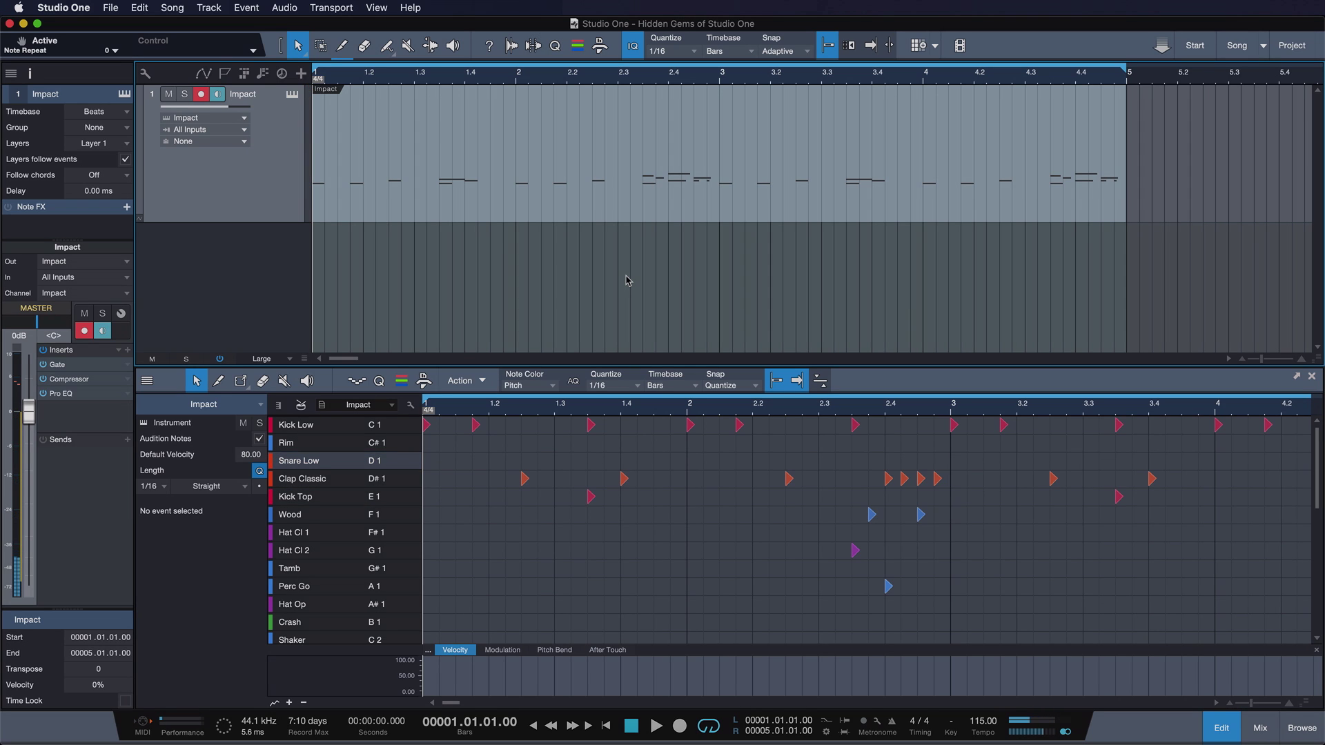
key("space")
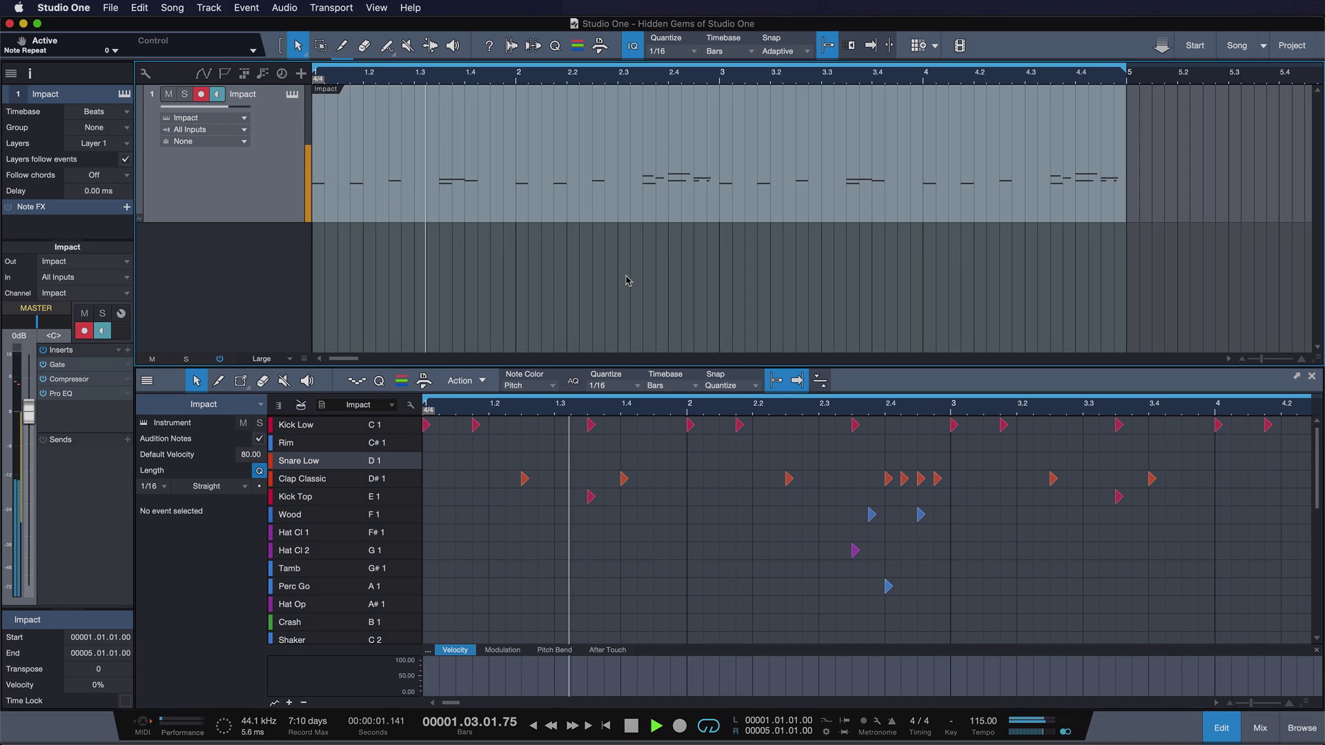
key("space")
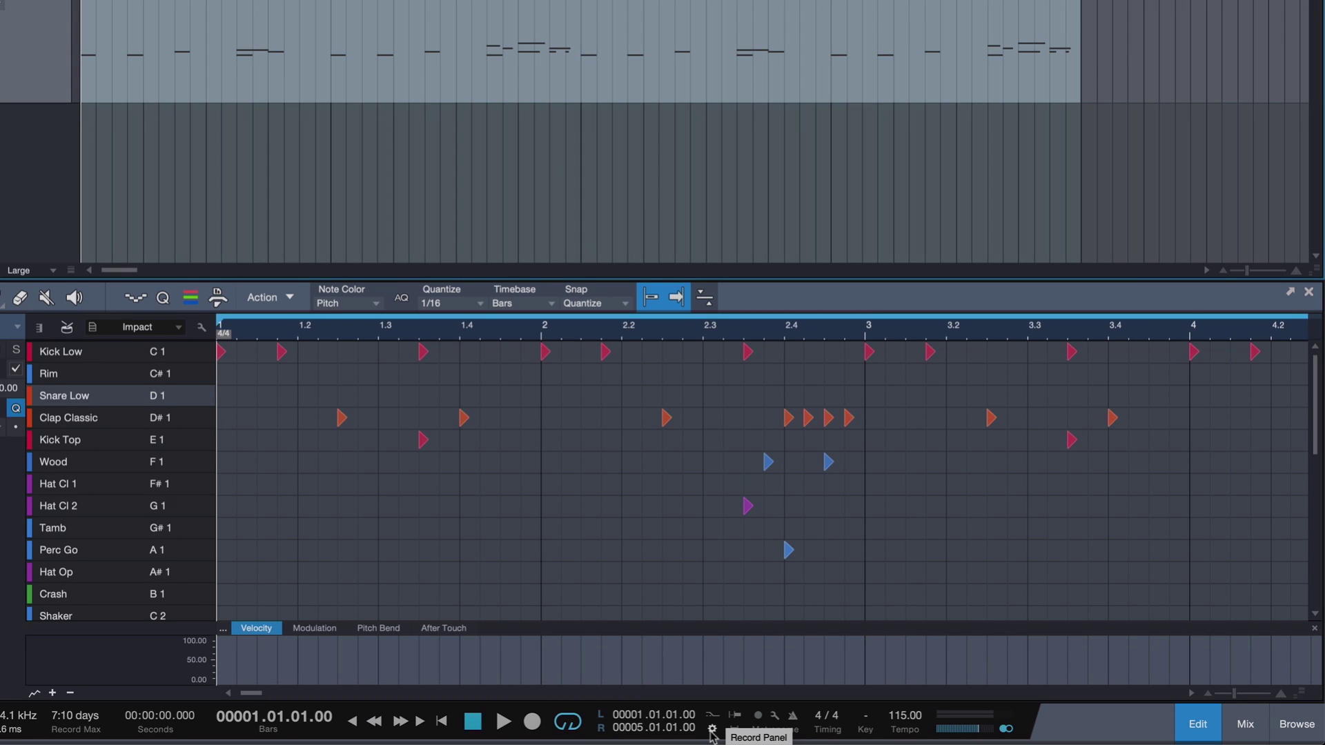
Step: Activate Note Repeat in the Record Panel and open its settings window, moved aside
left_click(713, 732)
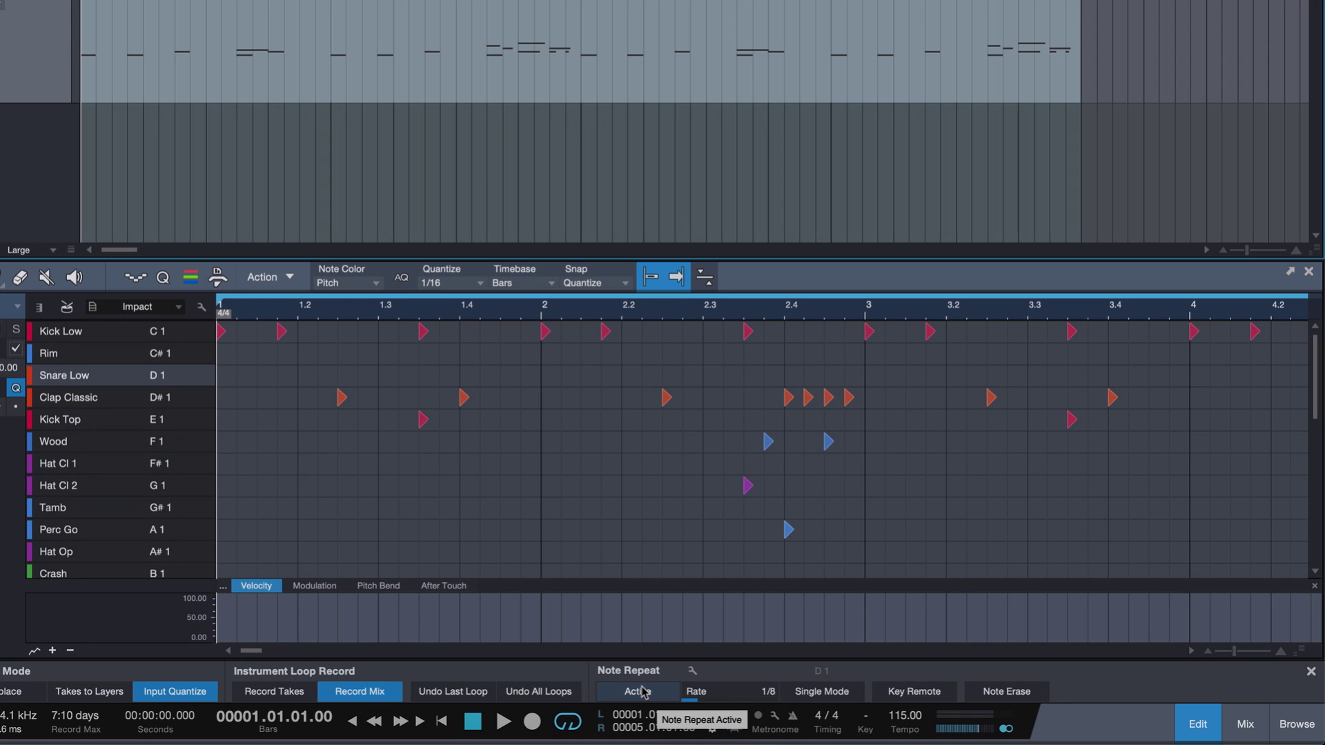
left_click(642, 692)
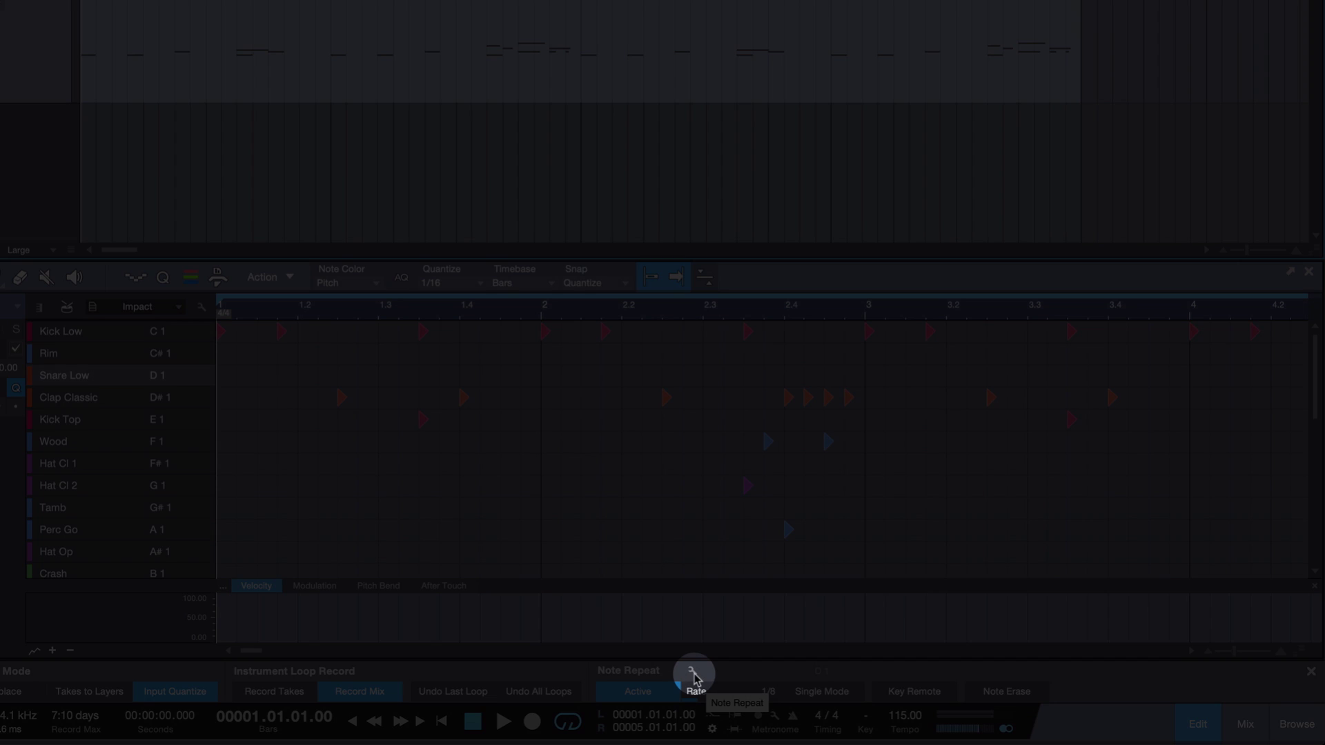
left_click(693, 674)
left_click_drag(918, 117, 686, 213)
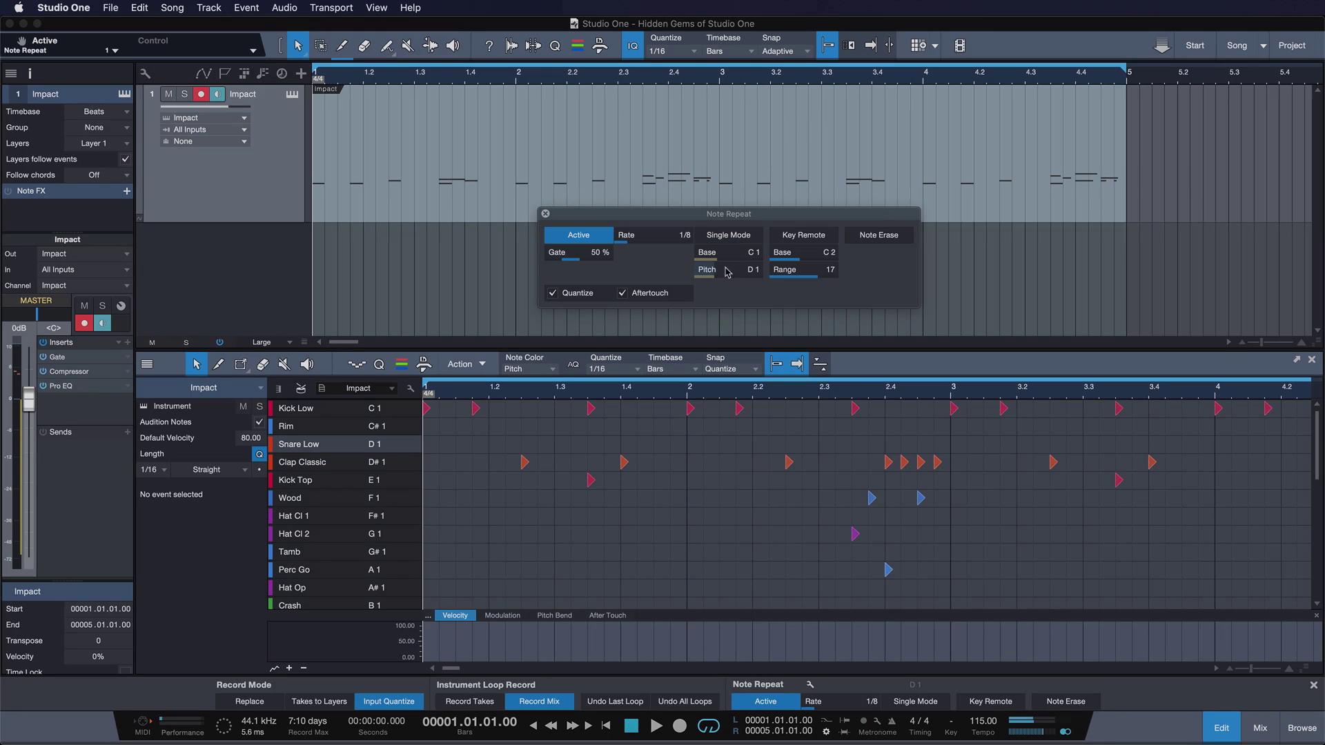
Step: Switch Note Repeat to Single Mode and record 1/8 T snare rolls over the playing loop
left_click(728, 234)
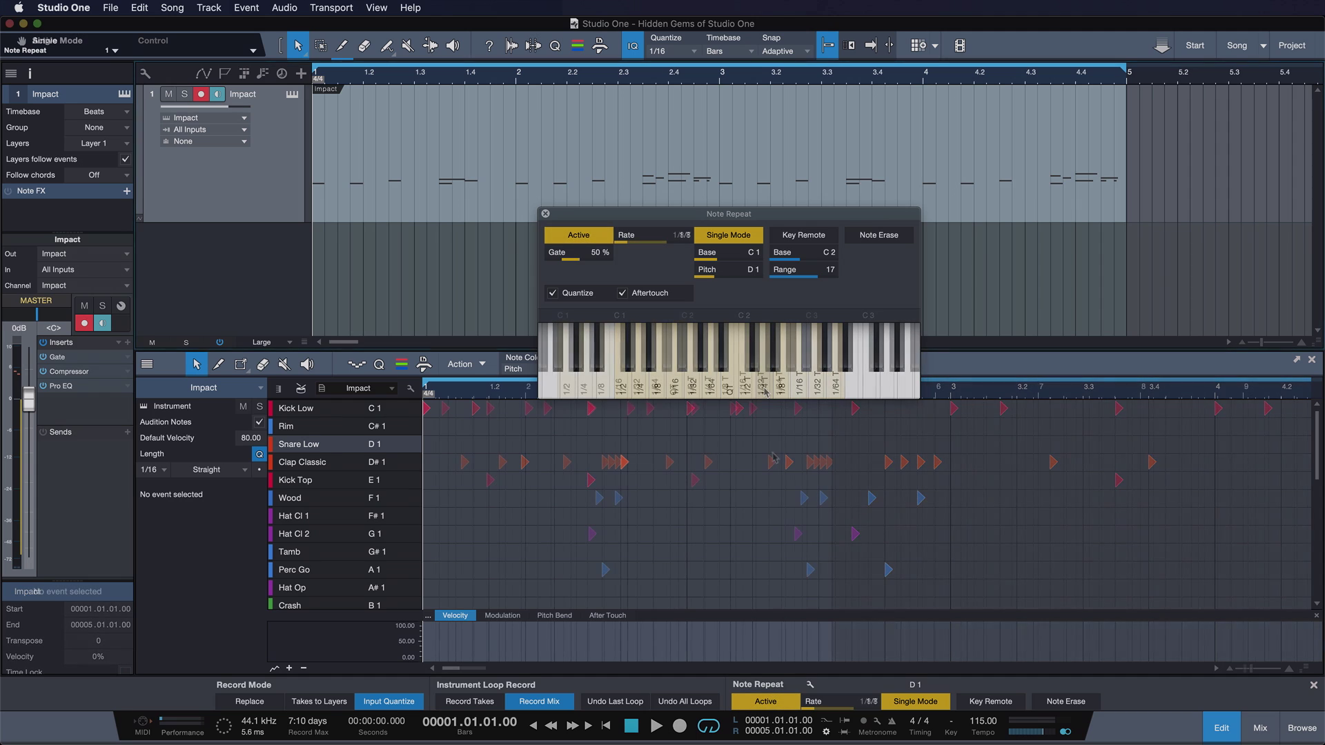
key("space")
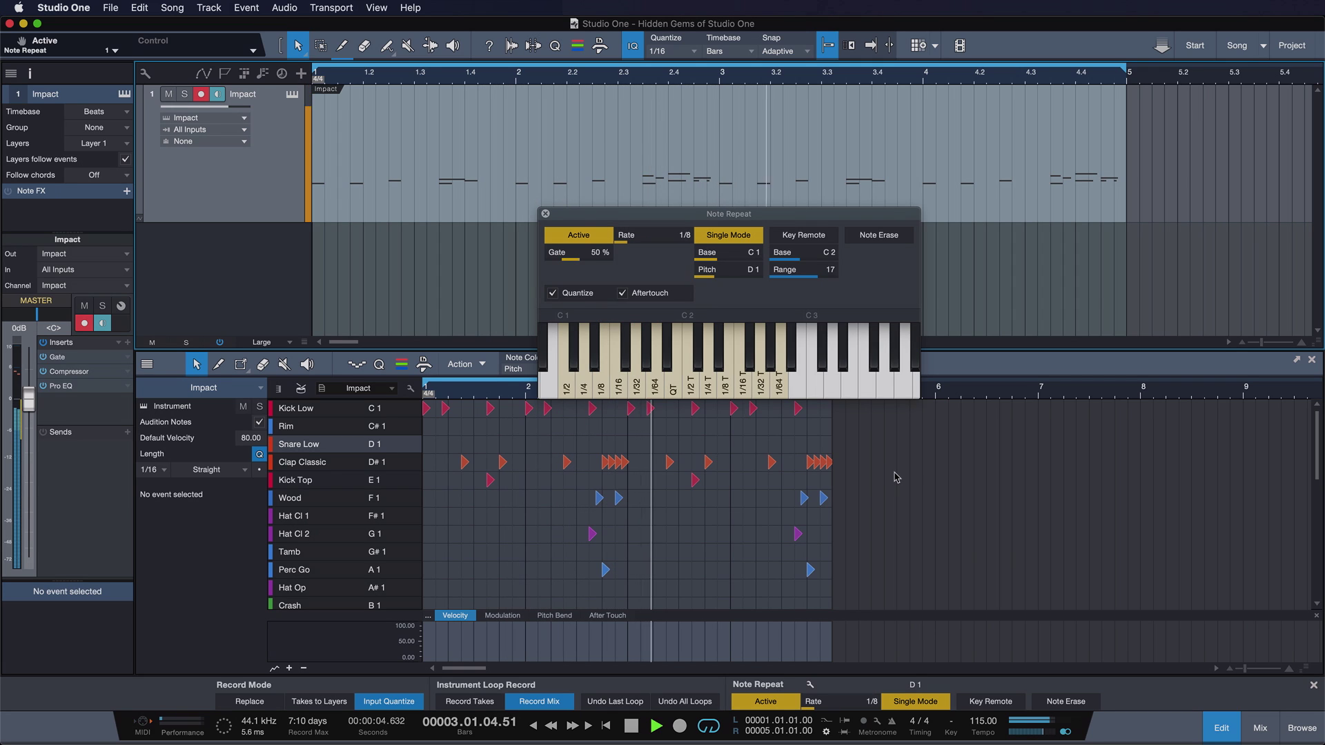
key("KP_Multiply")
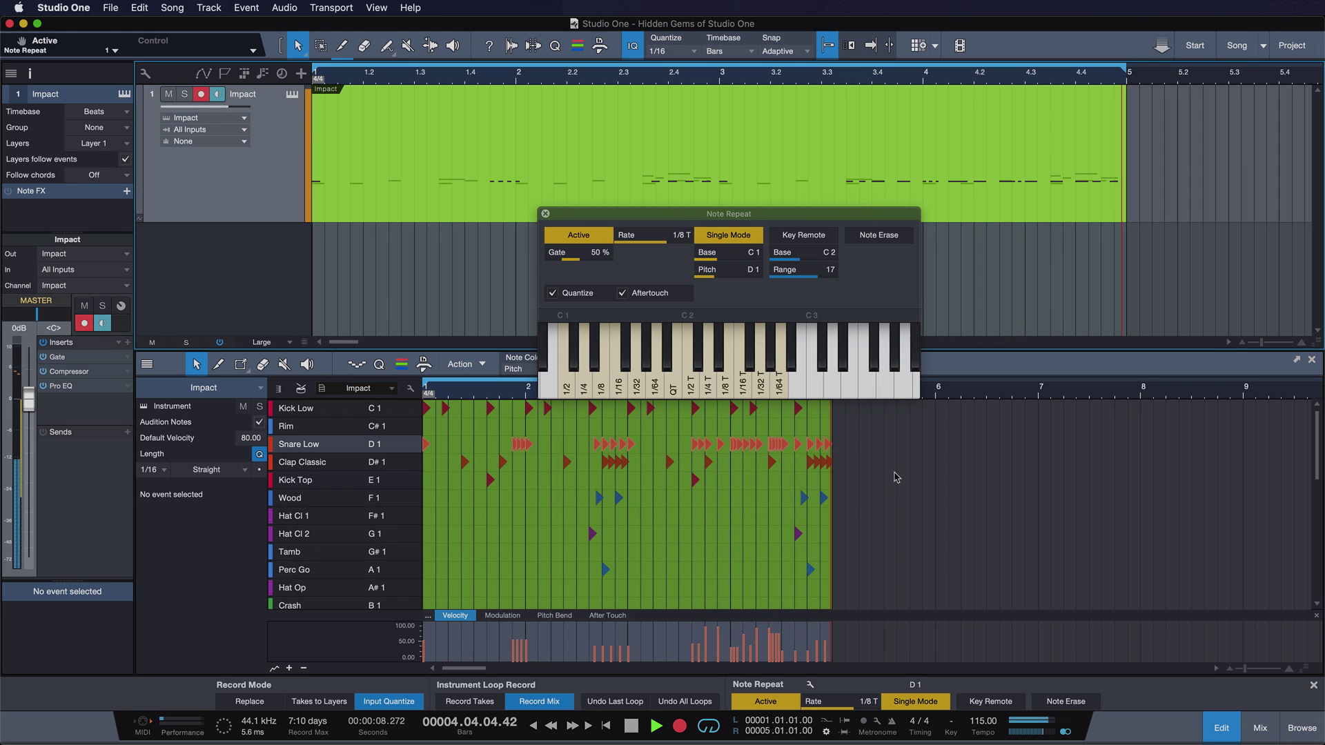
key("space")
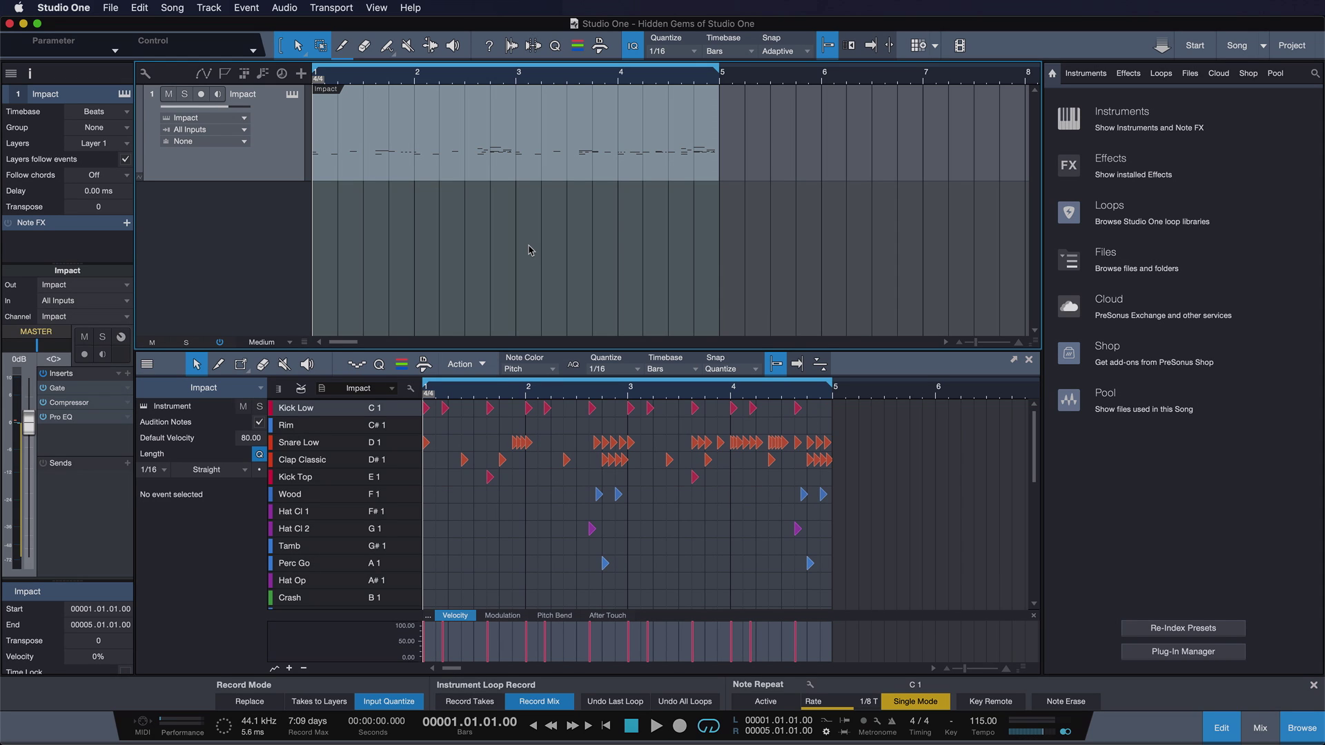
Step: Drag Mai Tai from the Instruments browser into the arrangement as a new track
left_click(1130, 113)
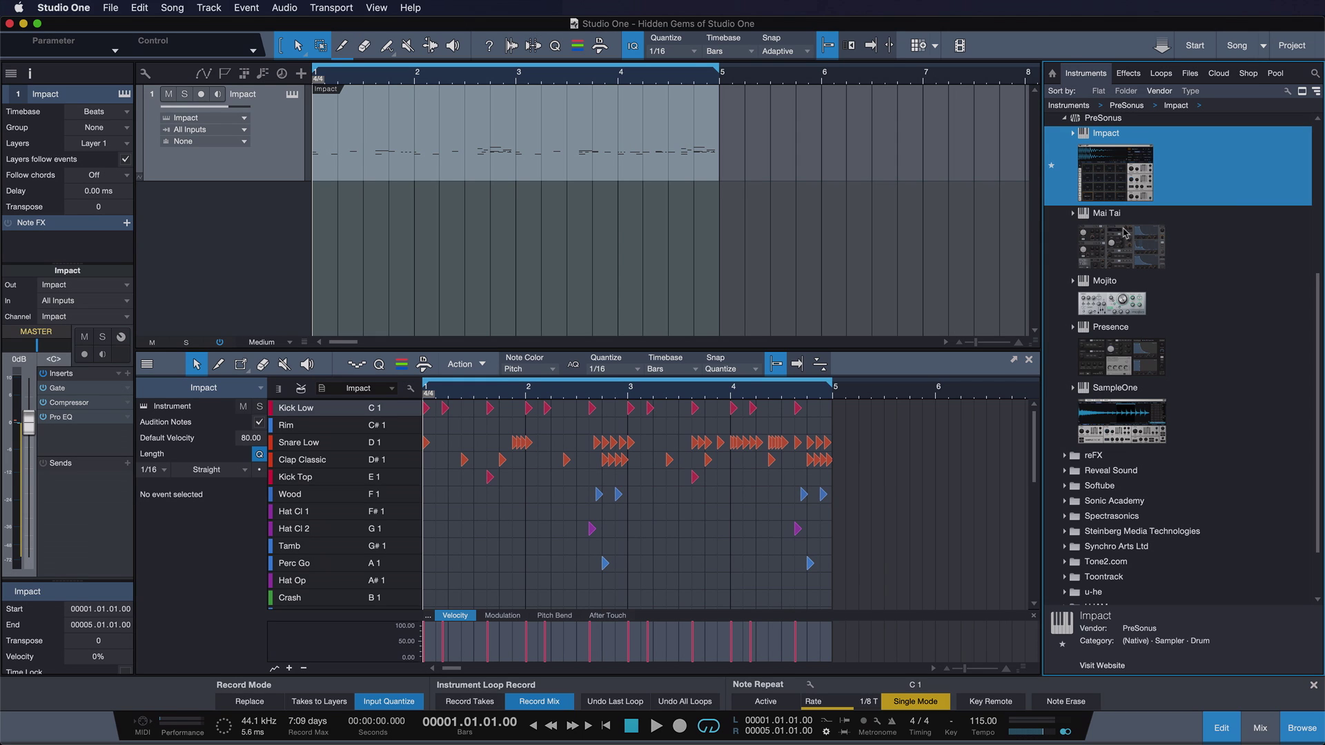
left_click_drag(1125, 233, 918, 238)
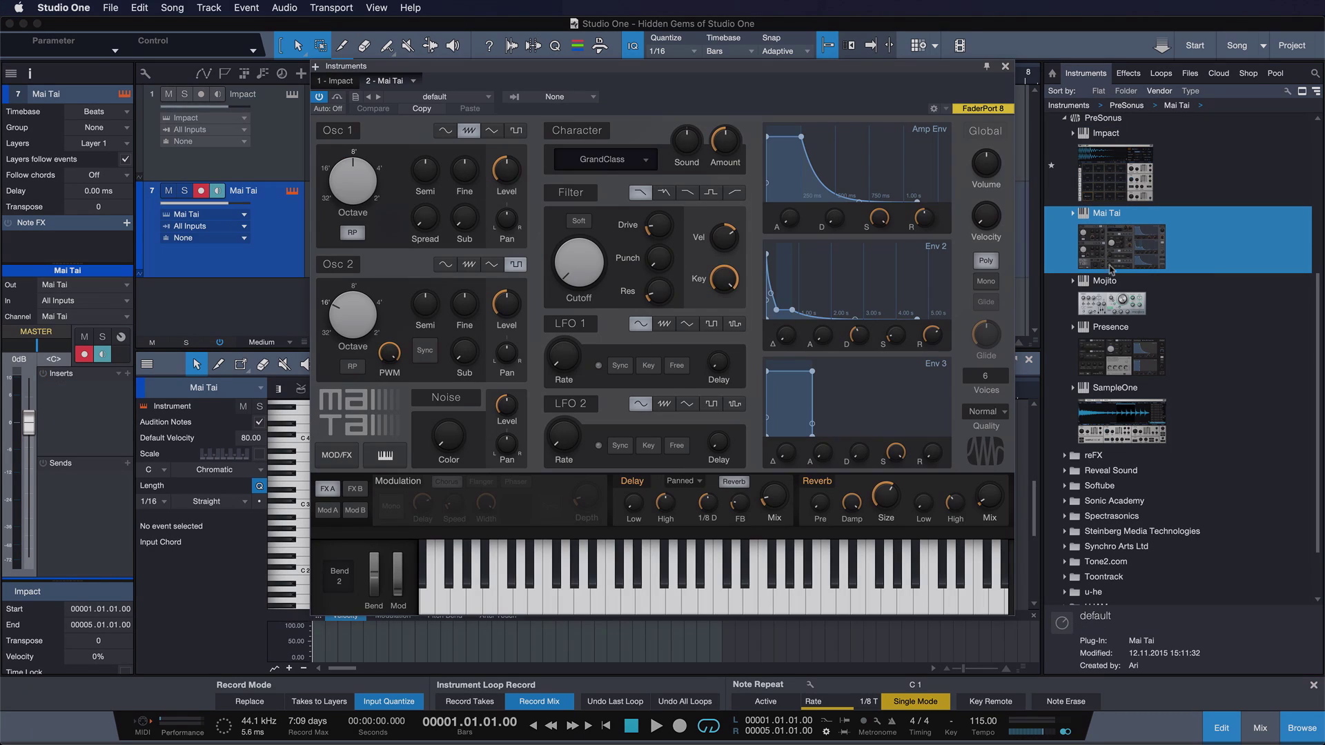
mouse_move(558, 250)
Step: Close the Mai Tai editor and expand the One Of My All Time Favorites folder in the Files browser
left_click(1005, 68)
left_click(1185, 74)
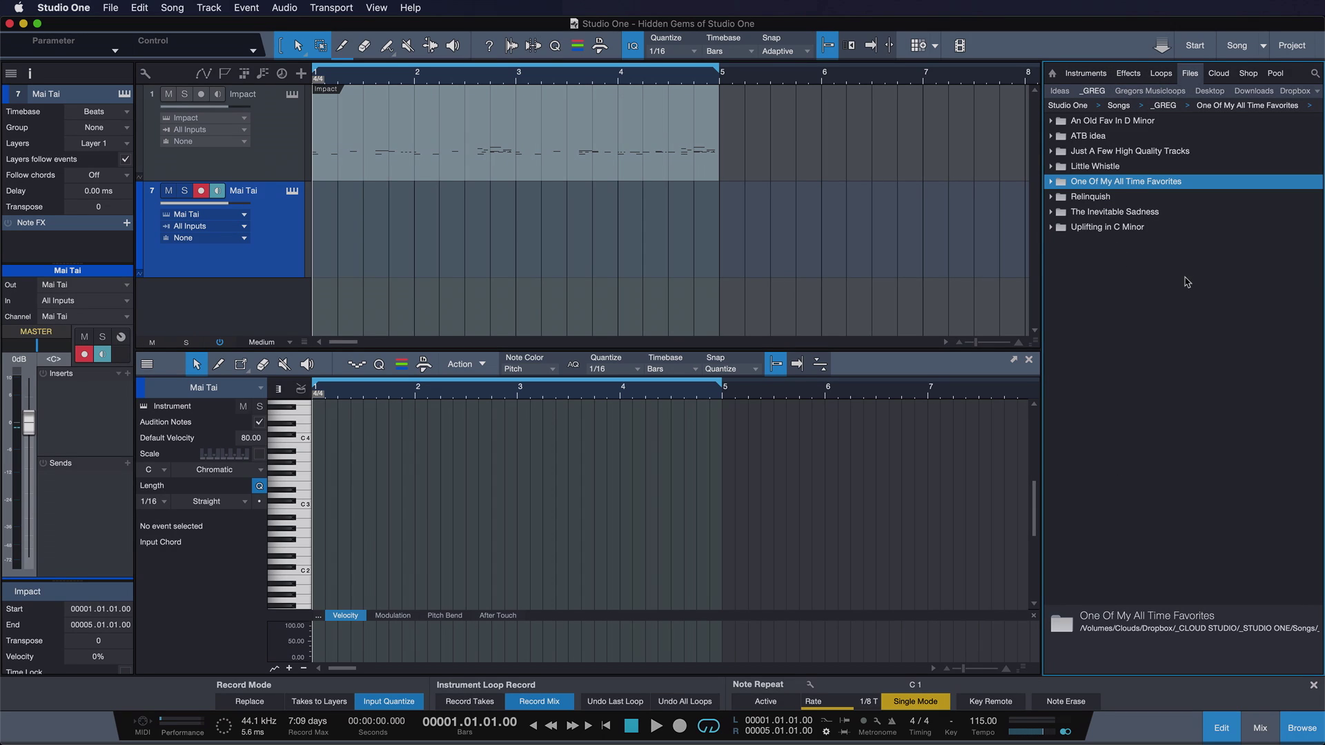
left_click(1187, 282)
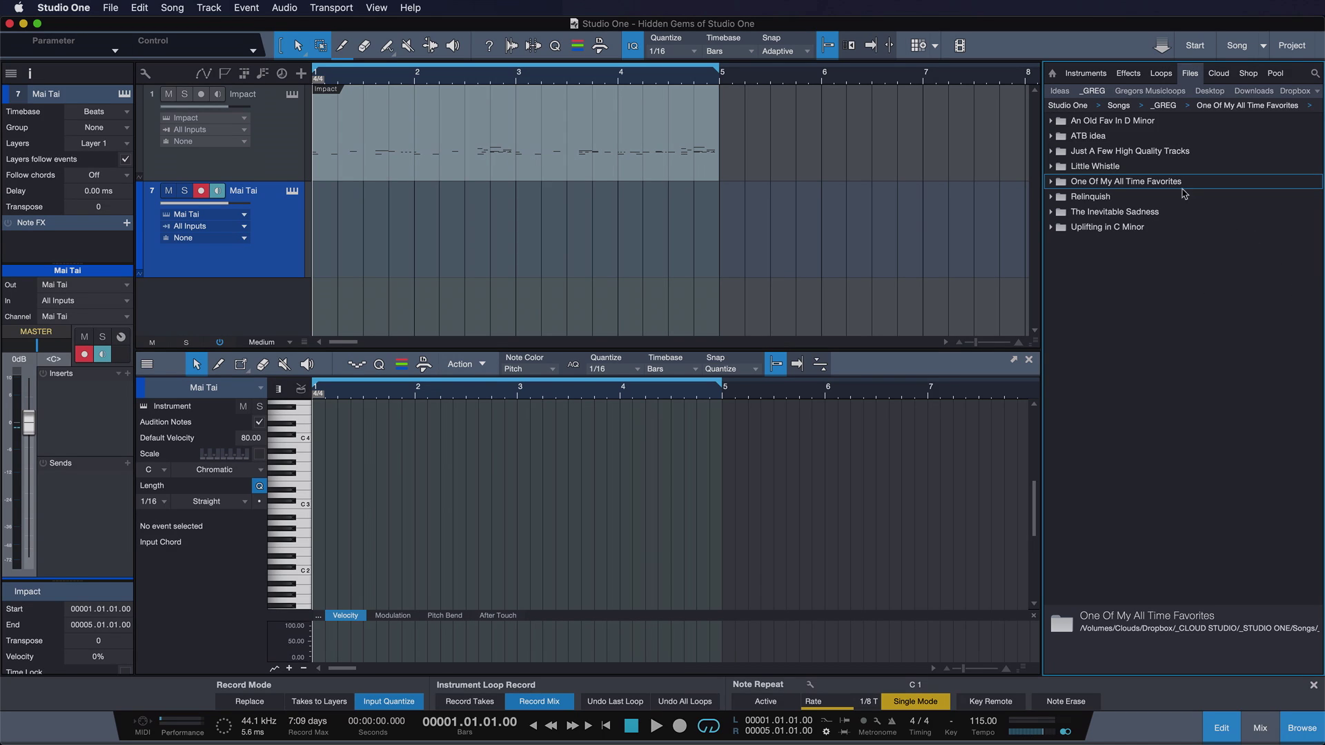
double_click(1168, 182)
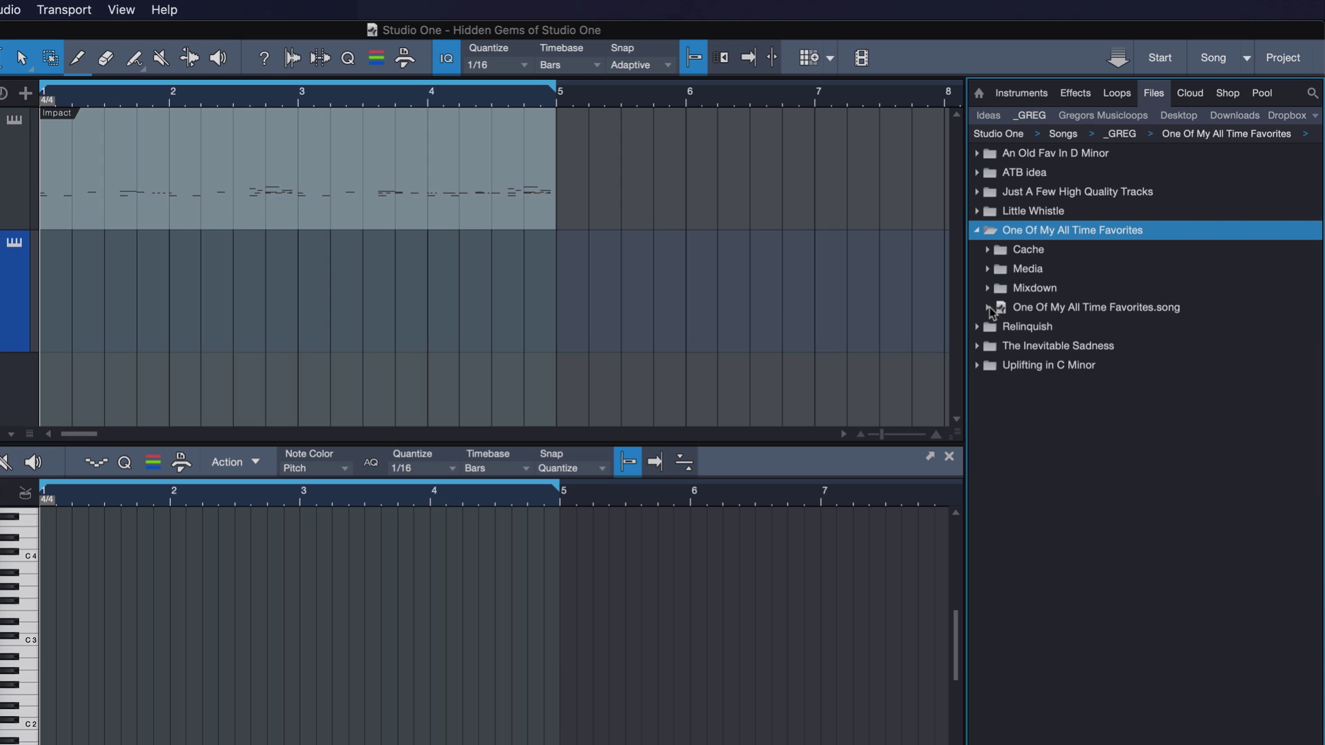
Step: Expand One Of My All Time Favorites.song, glance through its Presets, and list its Performances
left_click(989, 308)
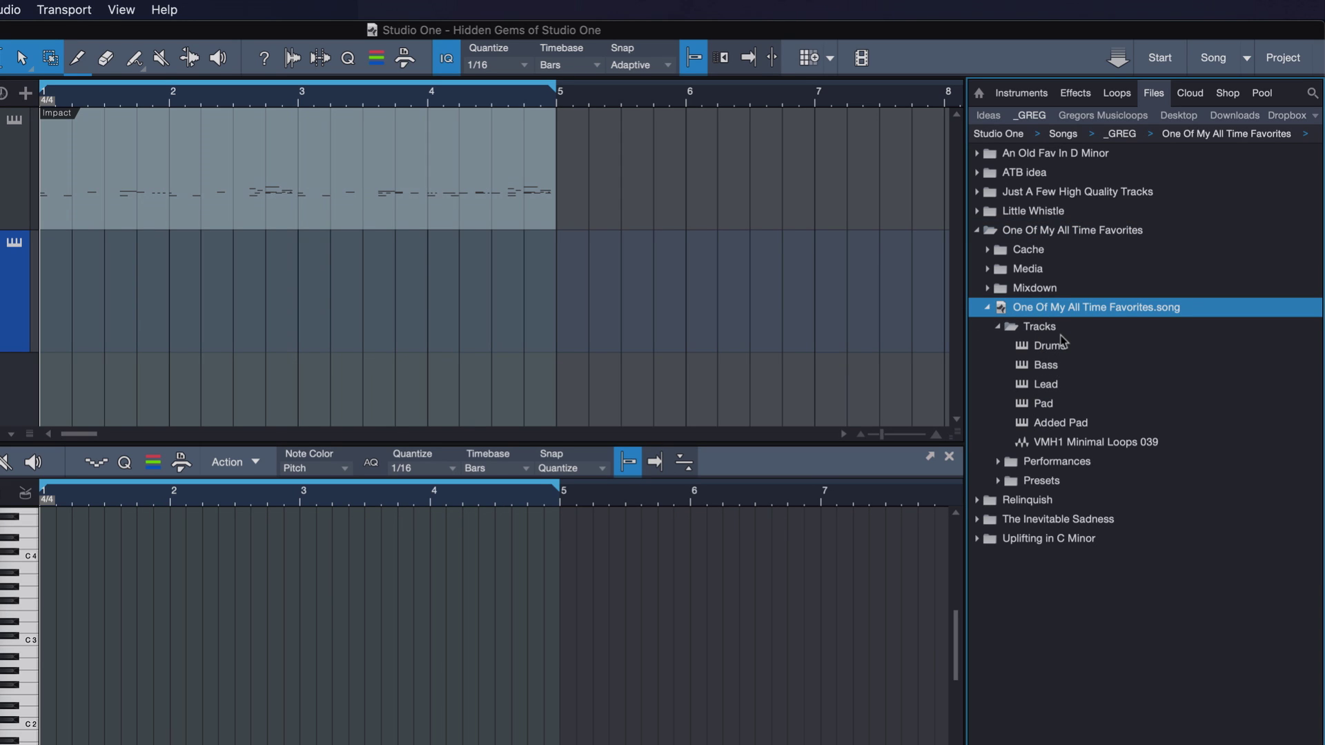
left_click(1036, 482)
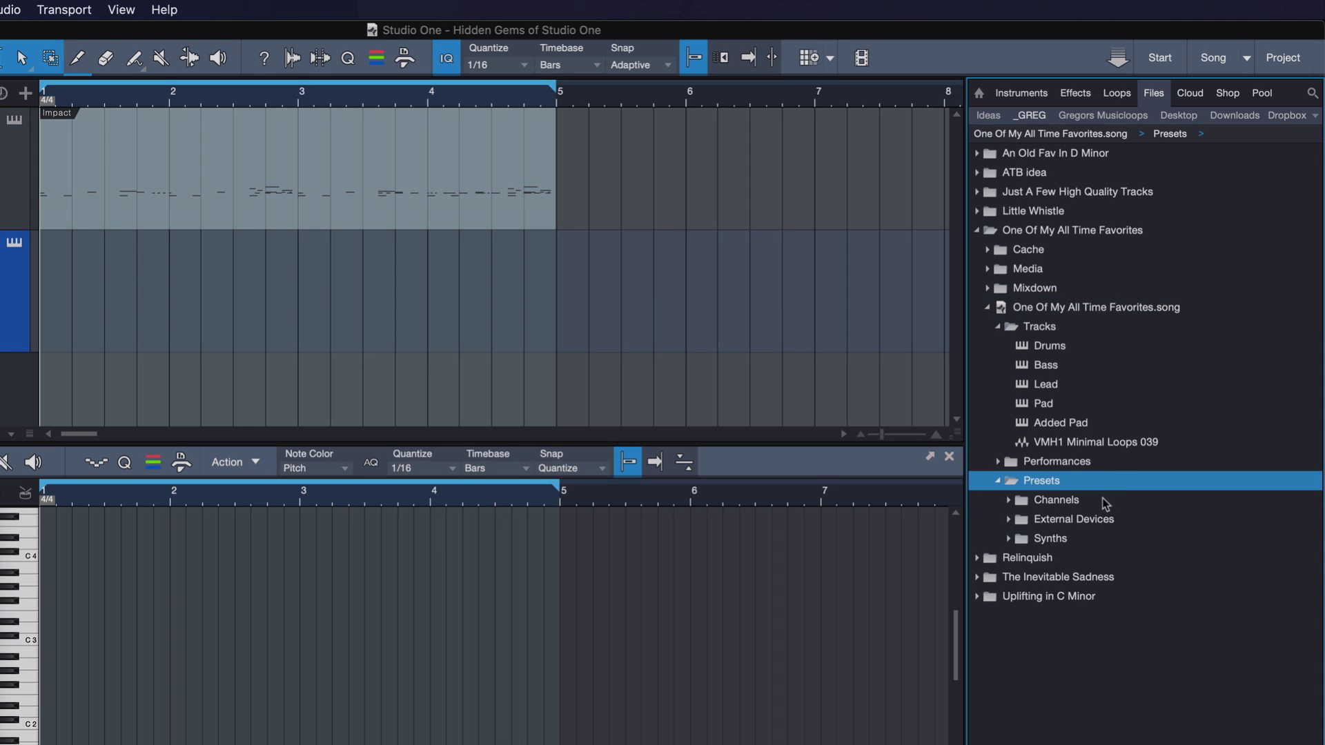
left_click(1103, 502)
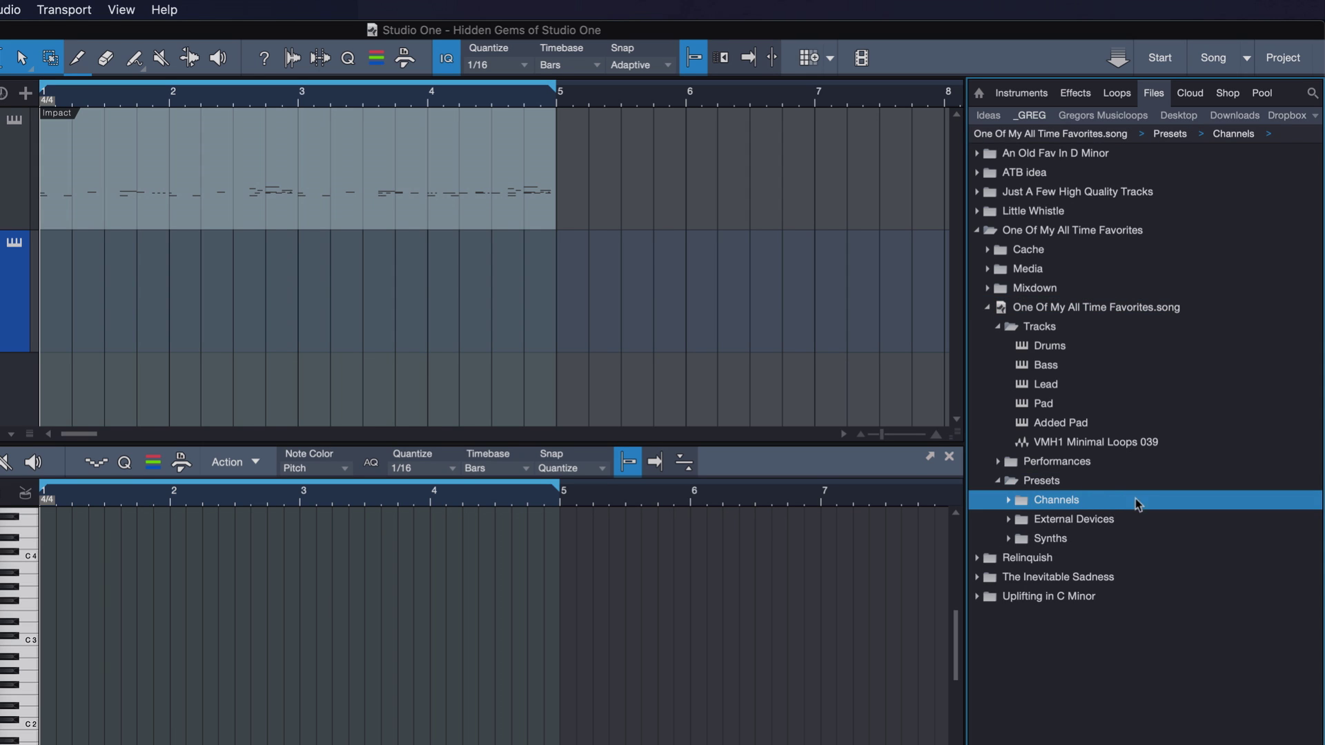
left_click(1068, 499)
left_click(1053, 539)
left_click(1066, 540)
left_click(1065, 520)
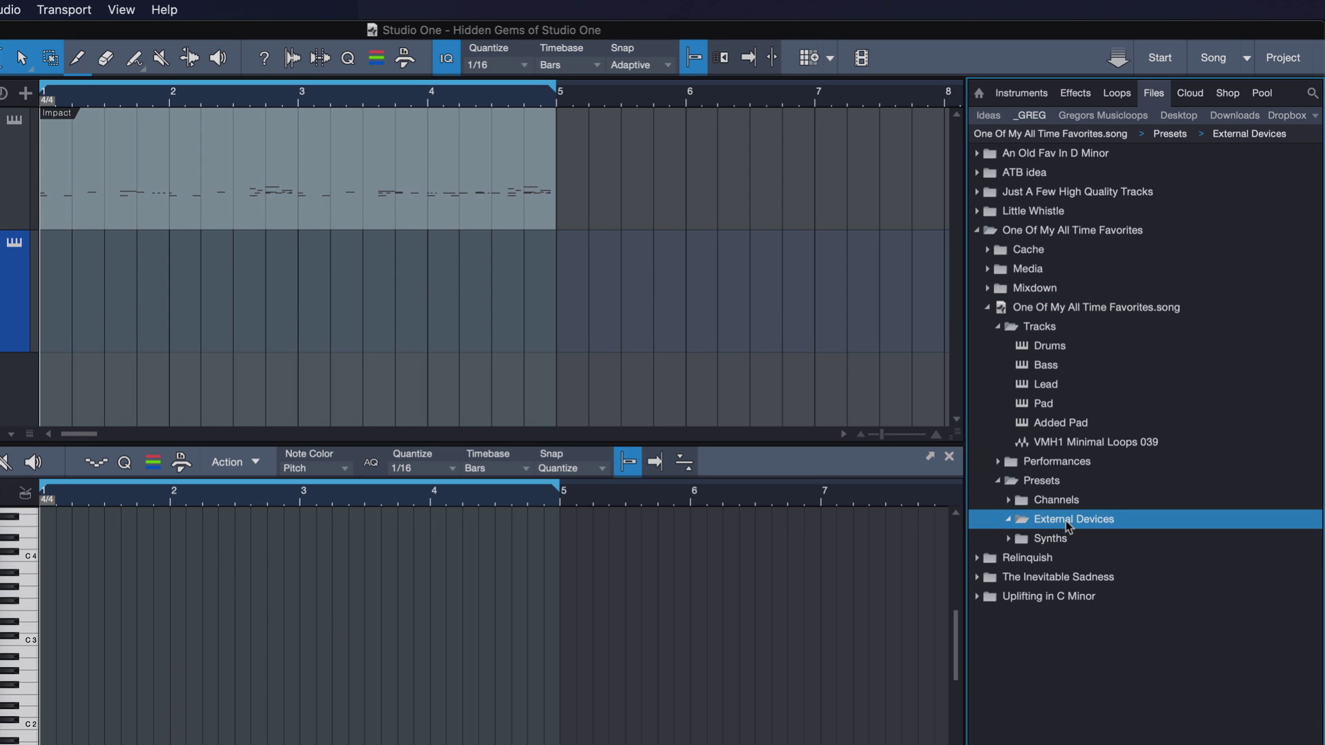
left_click(1065, 520)
left_click(1053, 462)
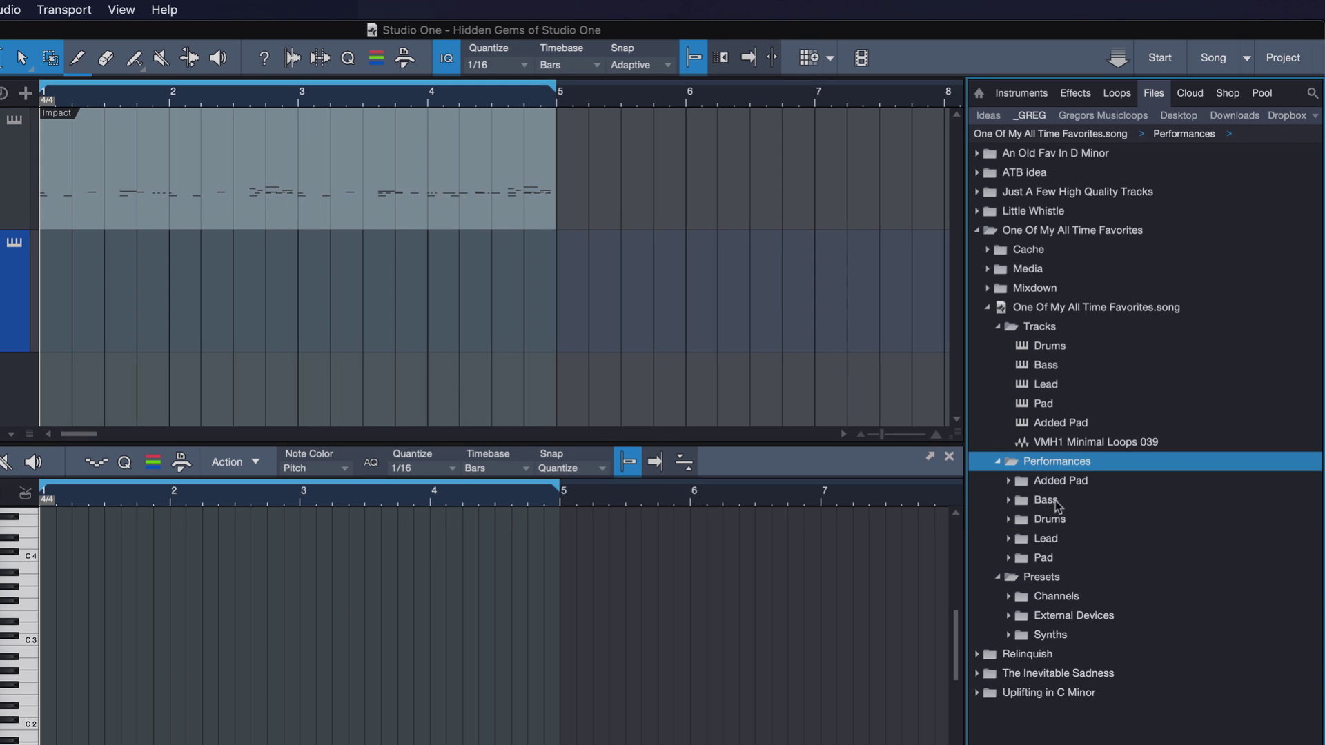
Step: Preview Bass(28).music on Mai Tai and adjust the synth's filter Cutoff
left_click(1011, 501)
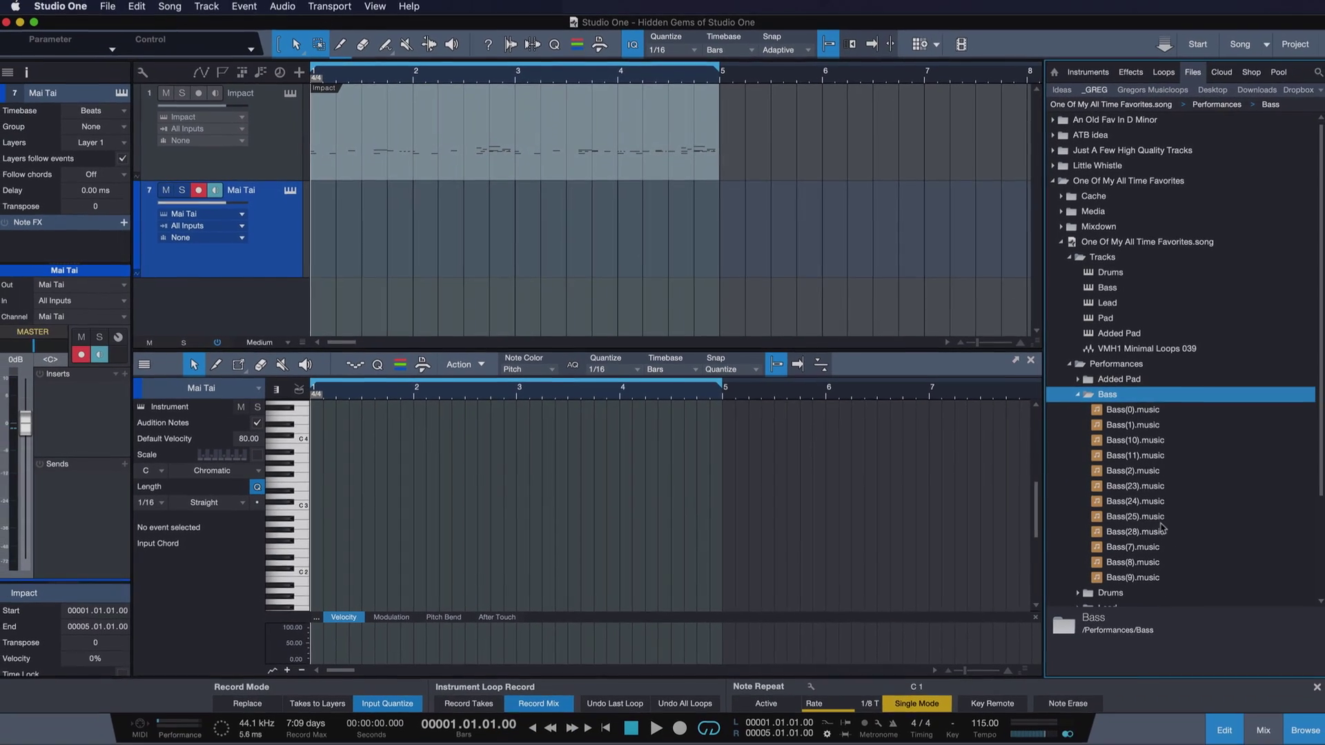
left_click(1310, 595)
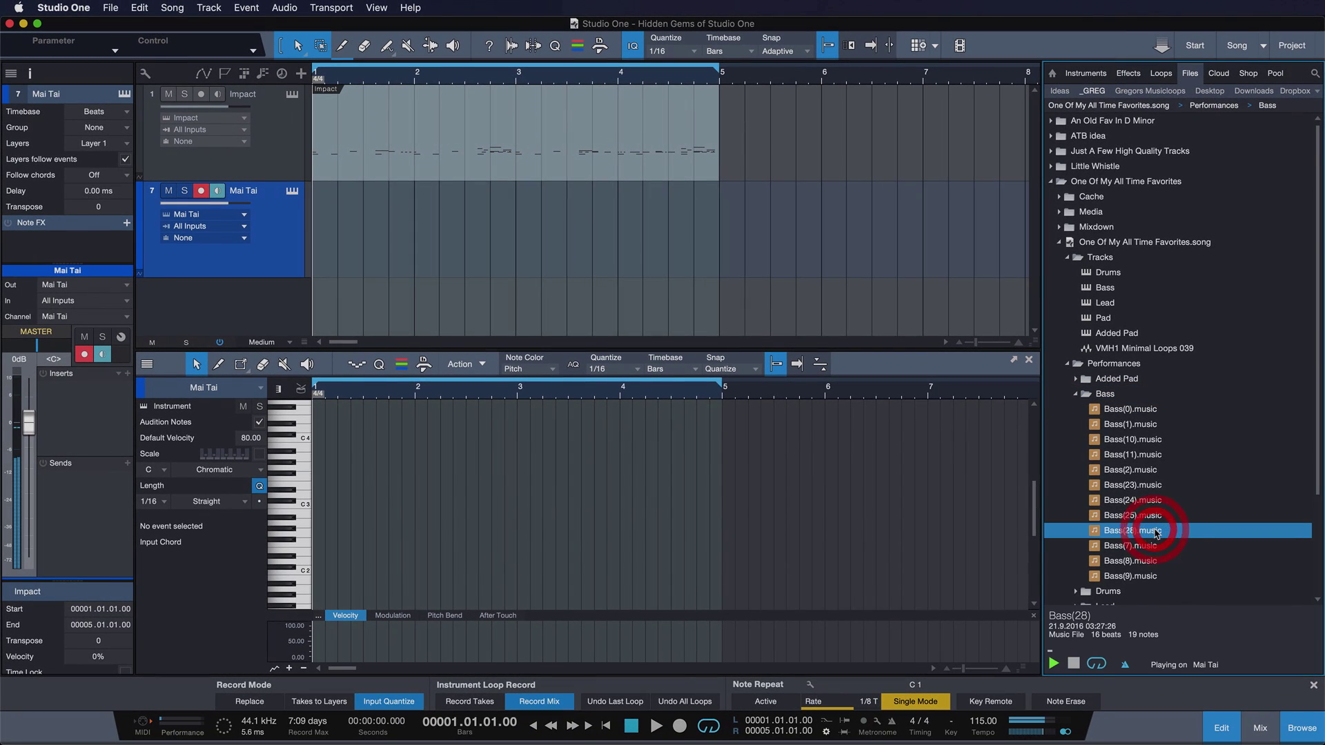
left_click(292, 191)
mouse_move(580, 296)
left_mouse_down()
mouse_move(579, 269)
mouse_move(568, 310)
left_mouse_up()
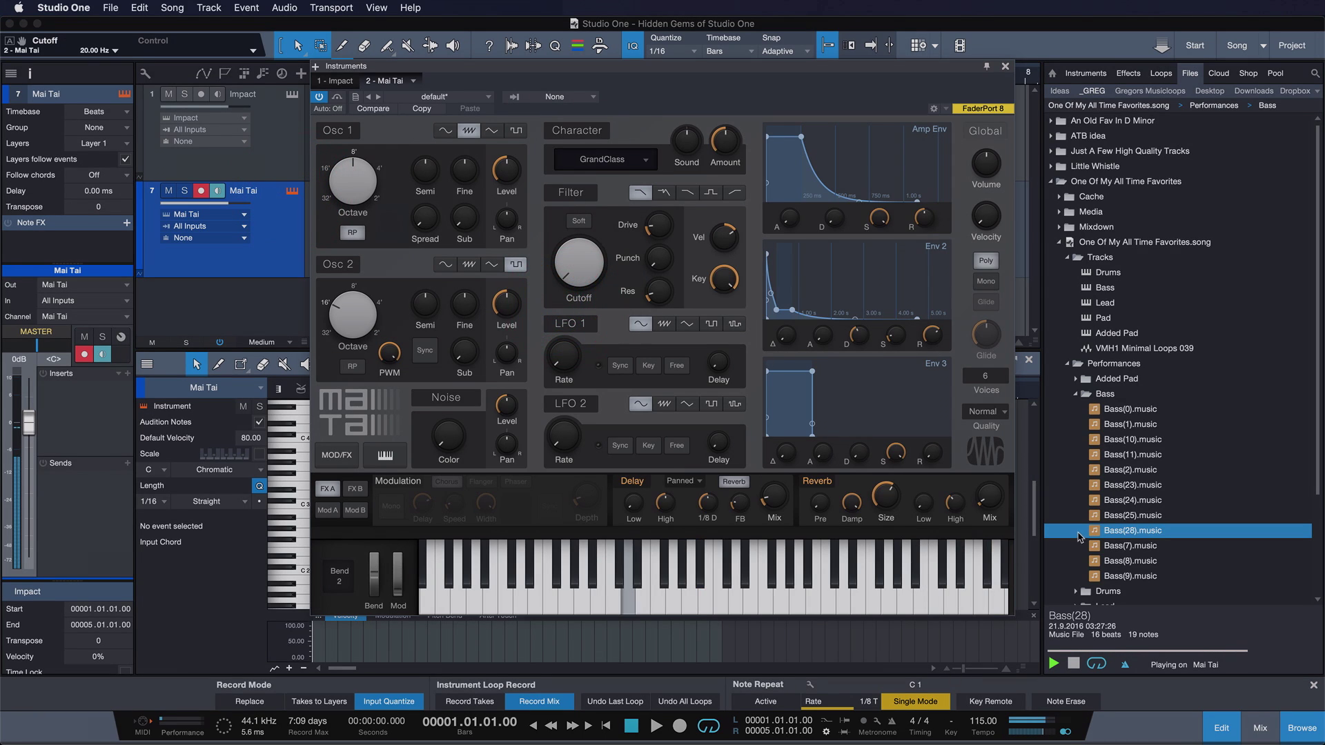
Step: Audition Bass(25), Bass(24), Bass(2) and Bass(11), then return to Bass(28) and play it with the song
left_click(1154, 516)
left_click(1152, 500)
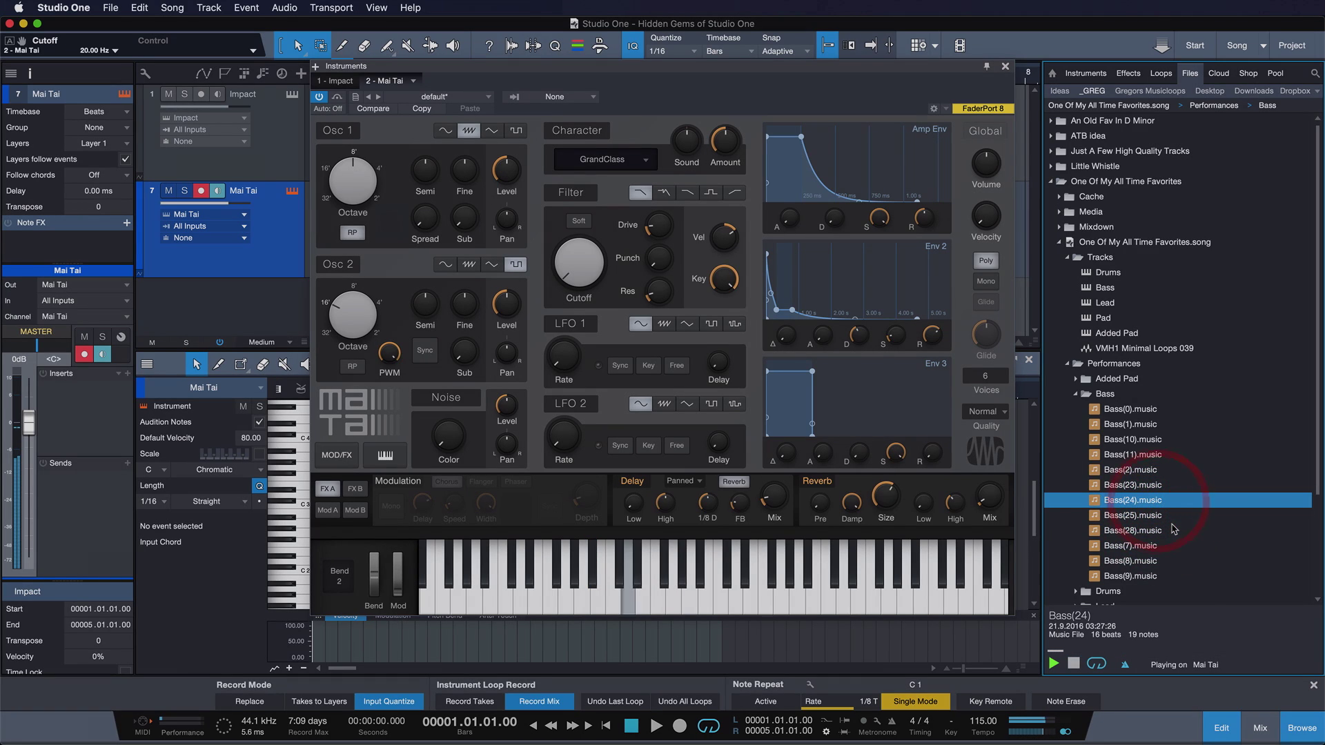
left_click(1154, 471)
left_click(1154, 455)
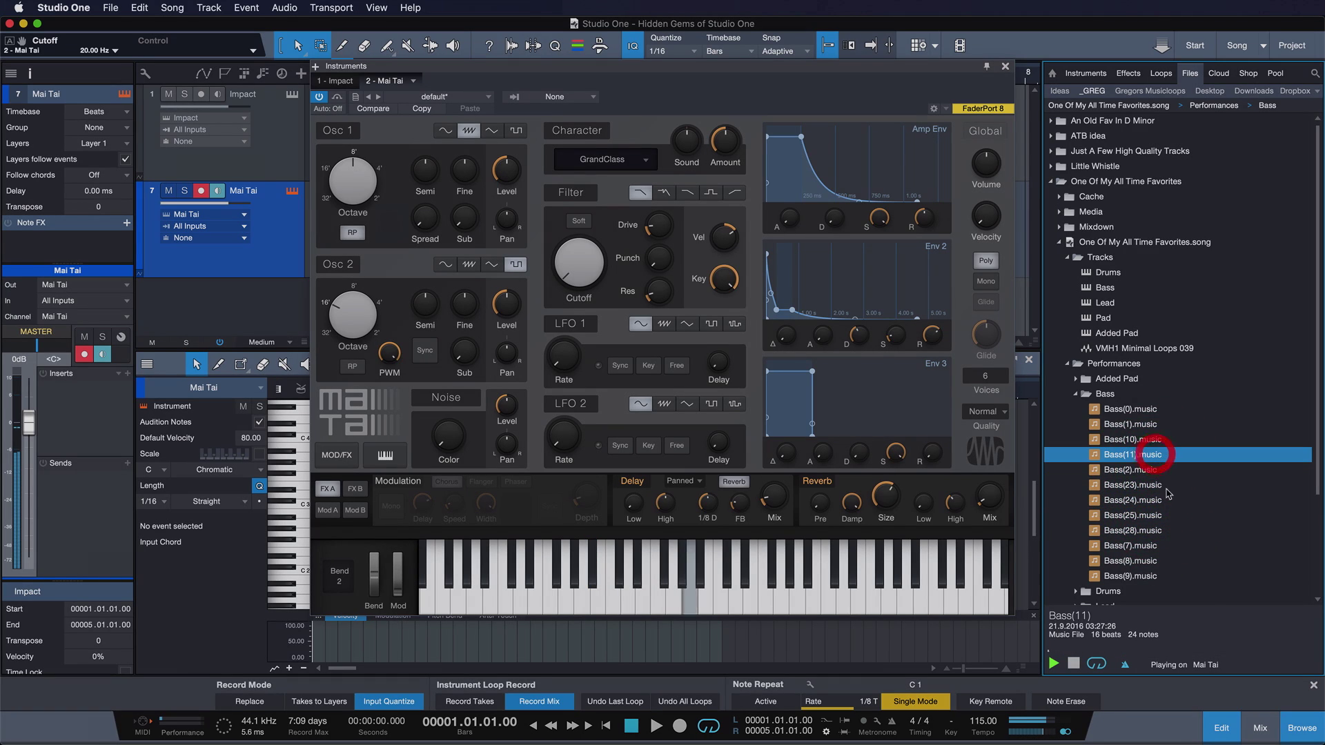
left_click(1073, 663)
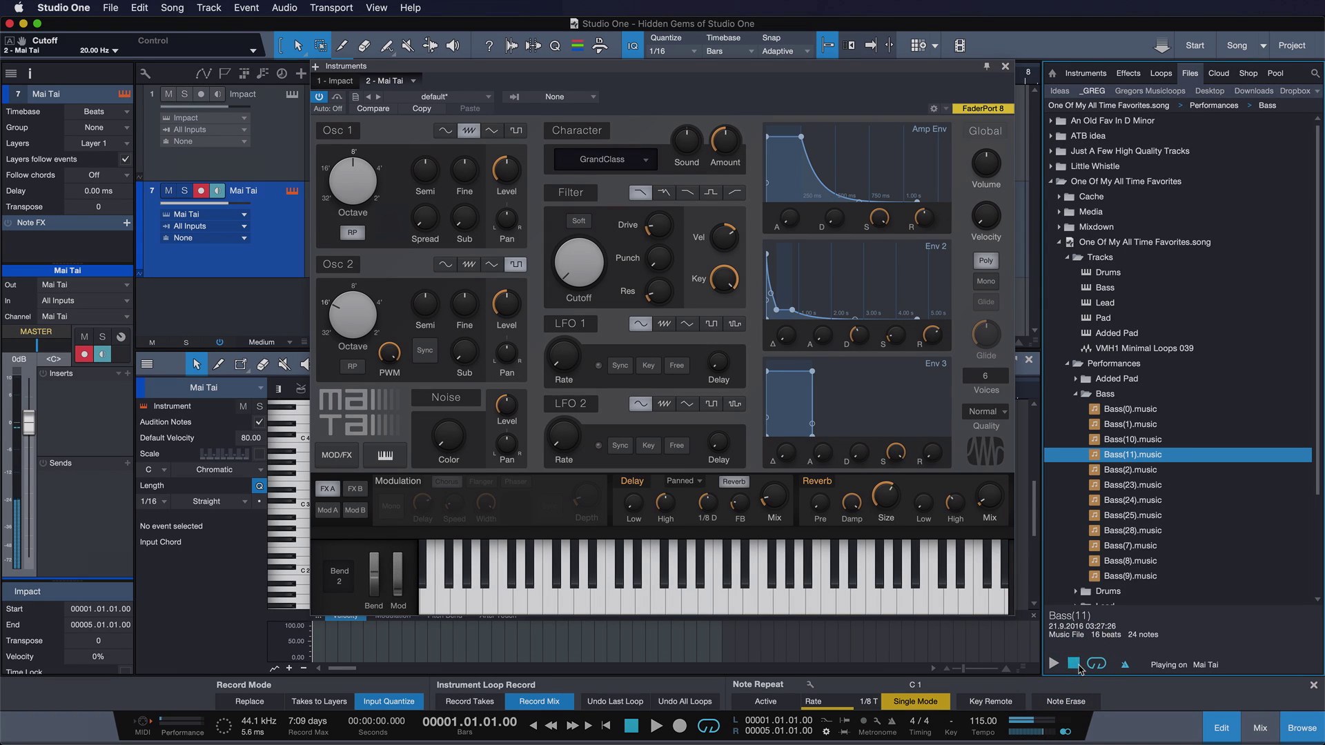
left_click(1149, 531)
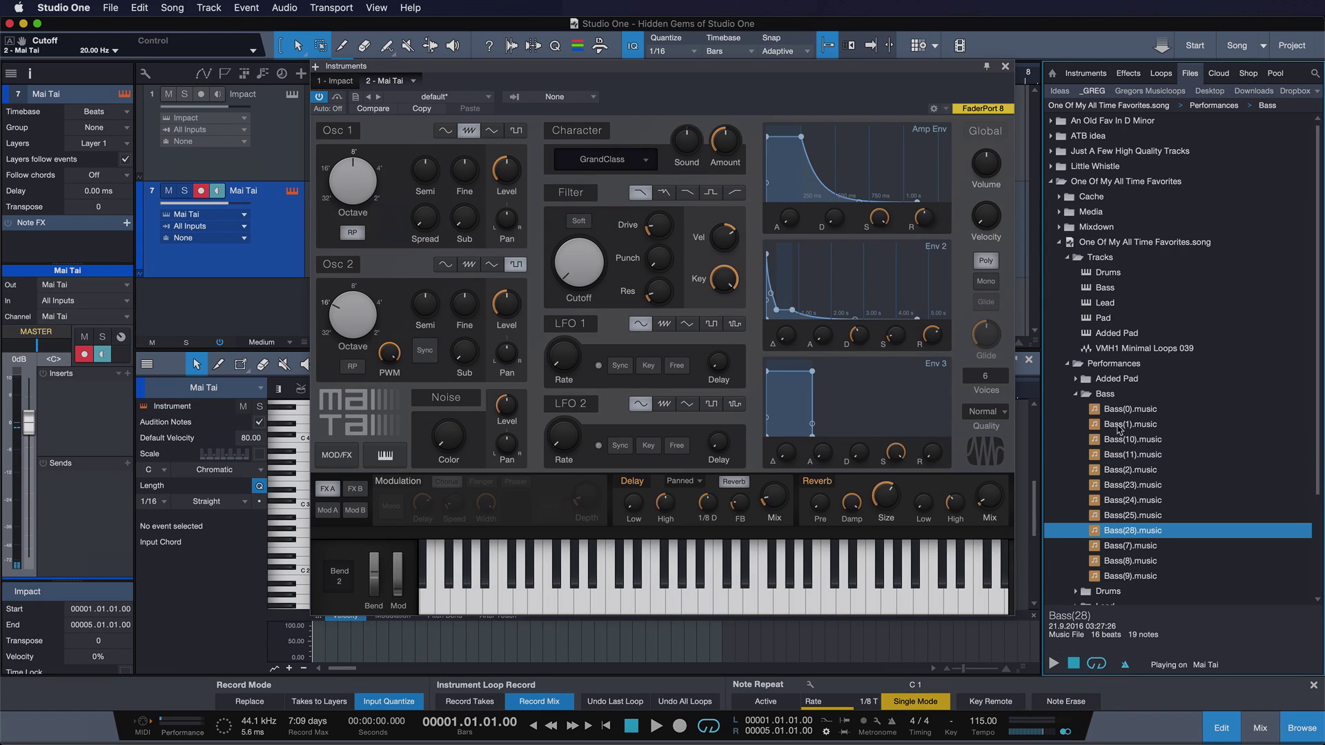
left_click(1004, 66)
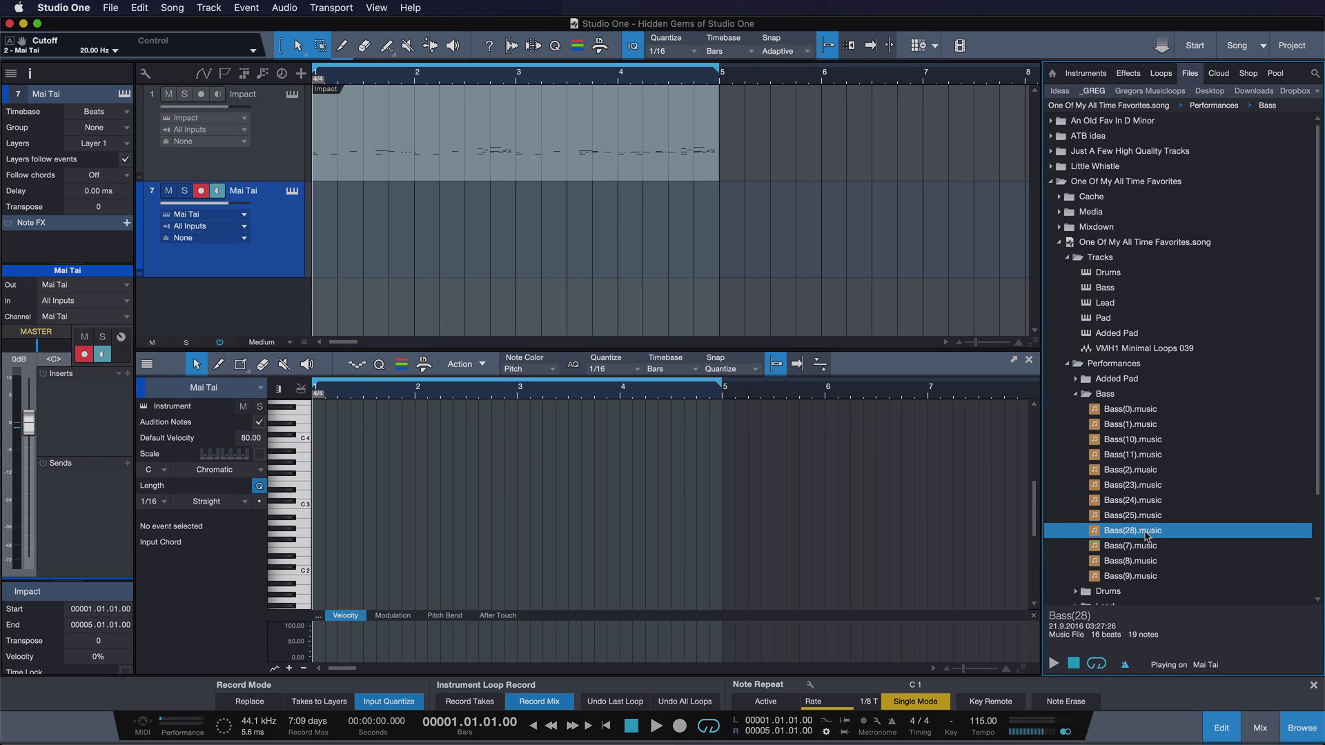
left_click(1053, 664)
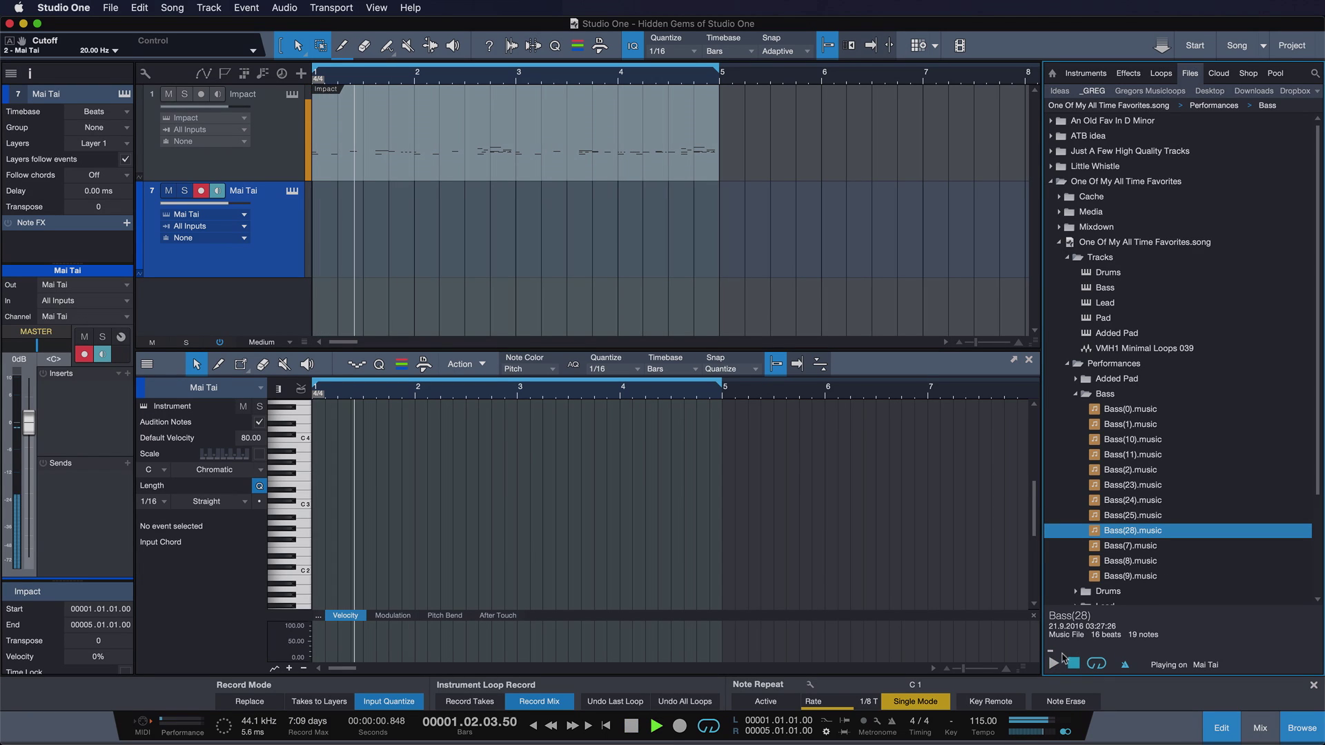
left_click(1137, 530)
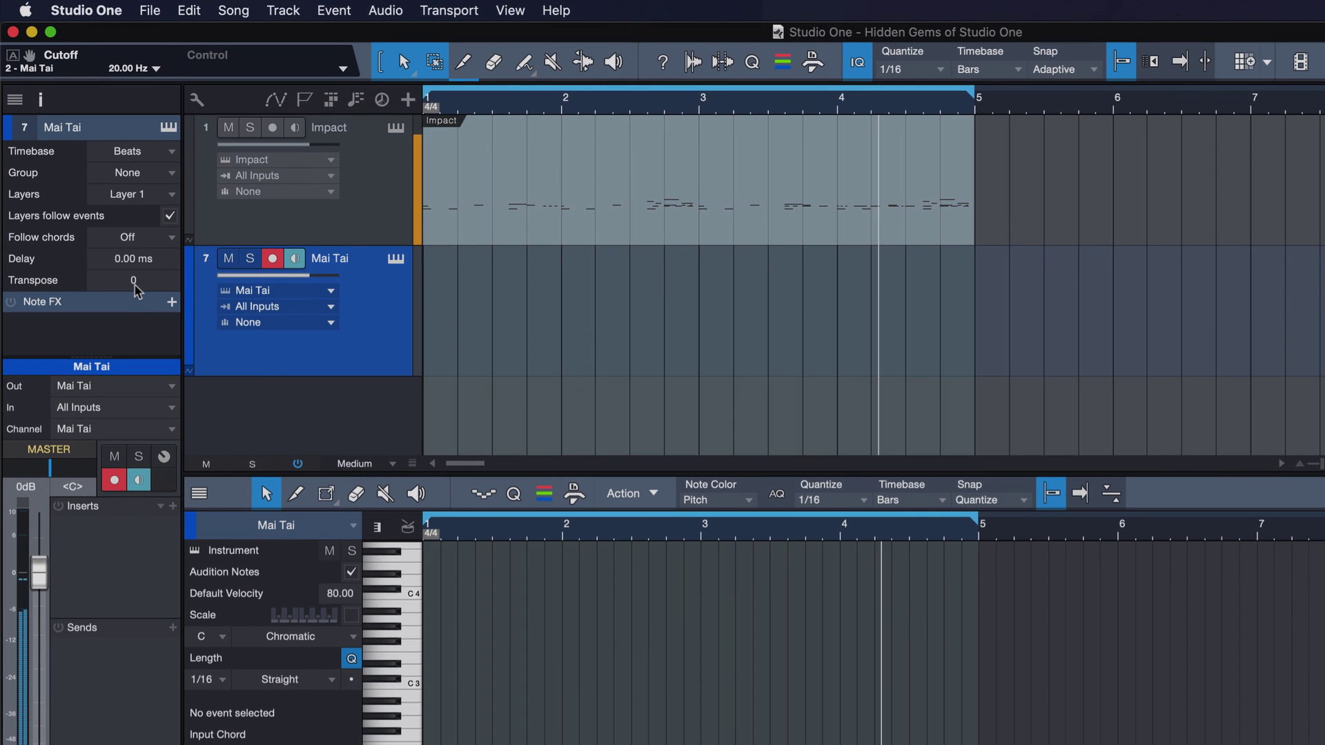
Step: Set the Mai Tai track Transpose to -9 and place Bass(28) on it at bar 1
scroll(129, 286, "down", 8)
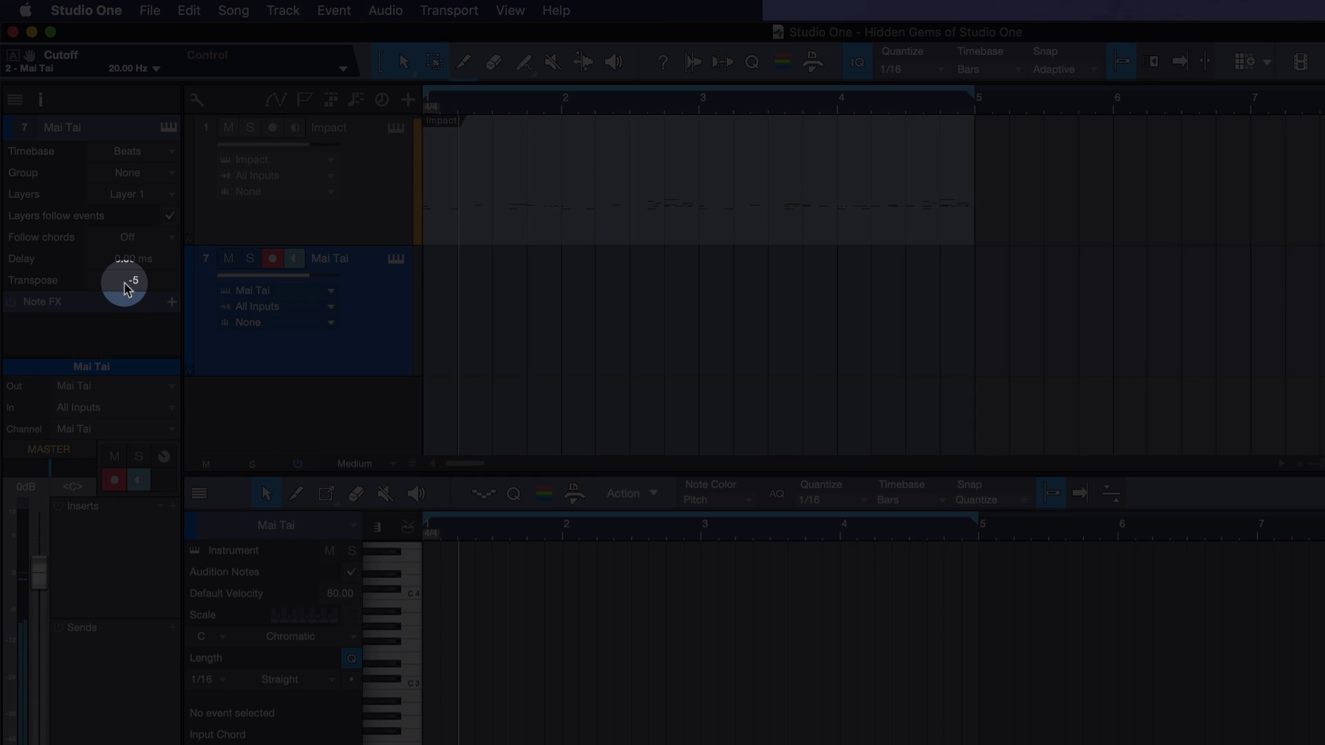
scroll(129, 288, "down", 1)
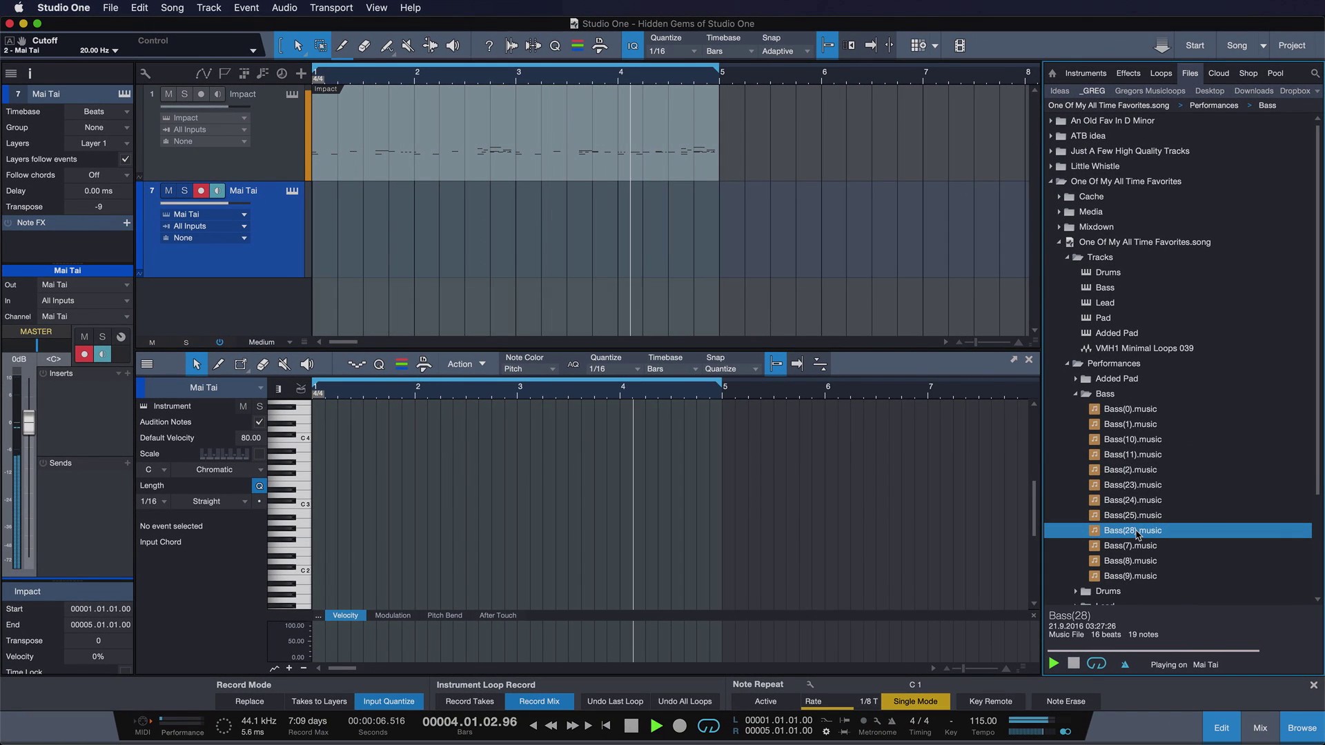
left_click_drag(488, 315, 347, 238)
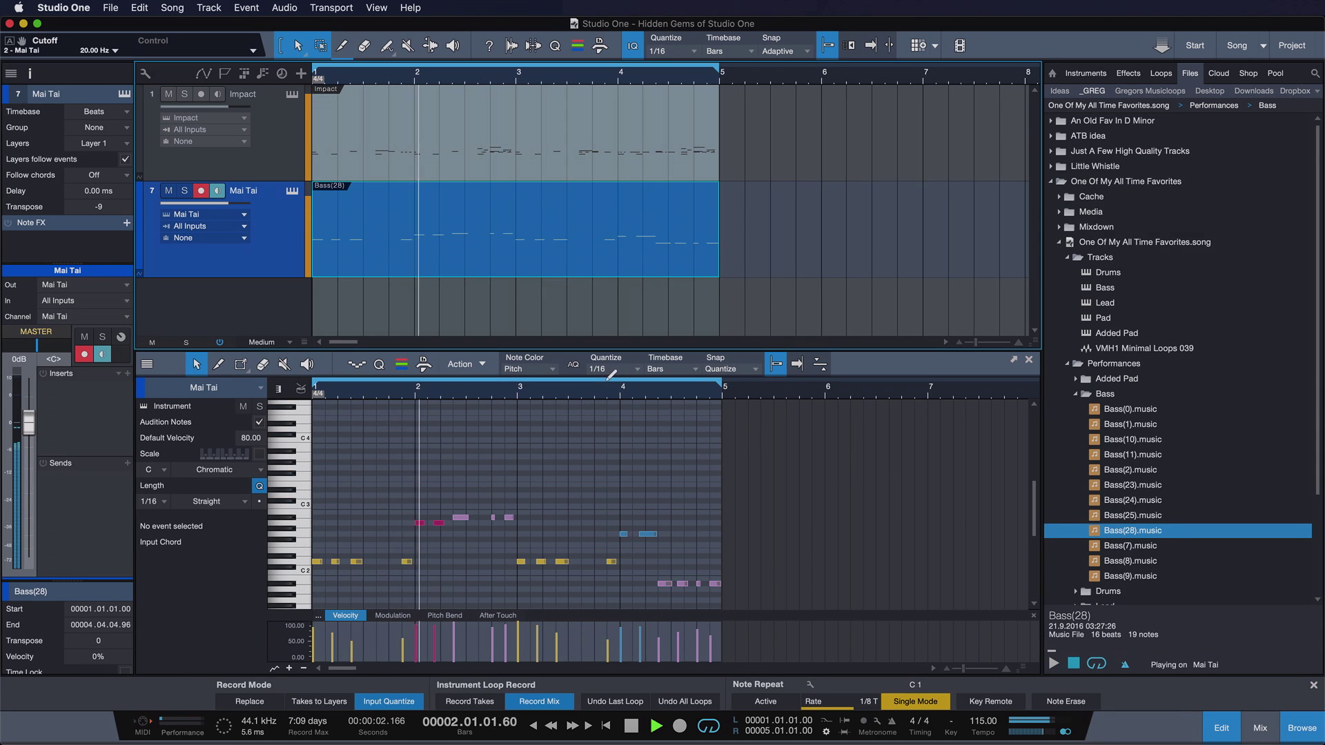
Step: Select and deselect a group of bass notes, then stop playback
left_click_drag(511, 476, 684, 576)
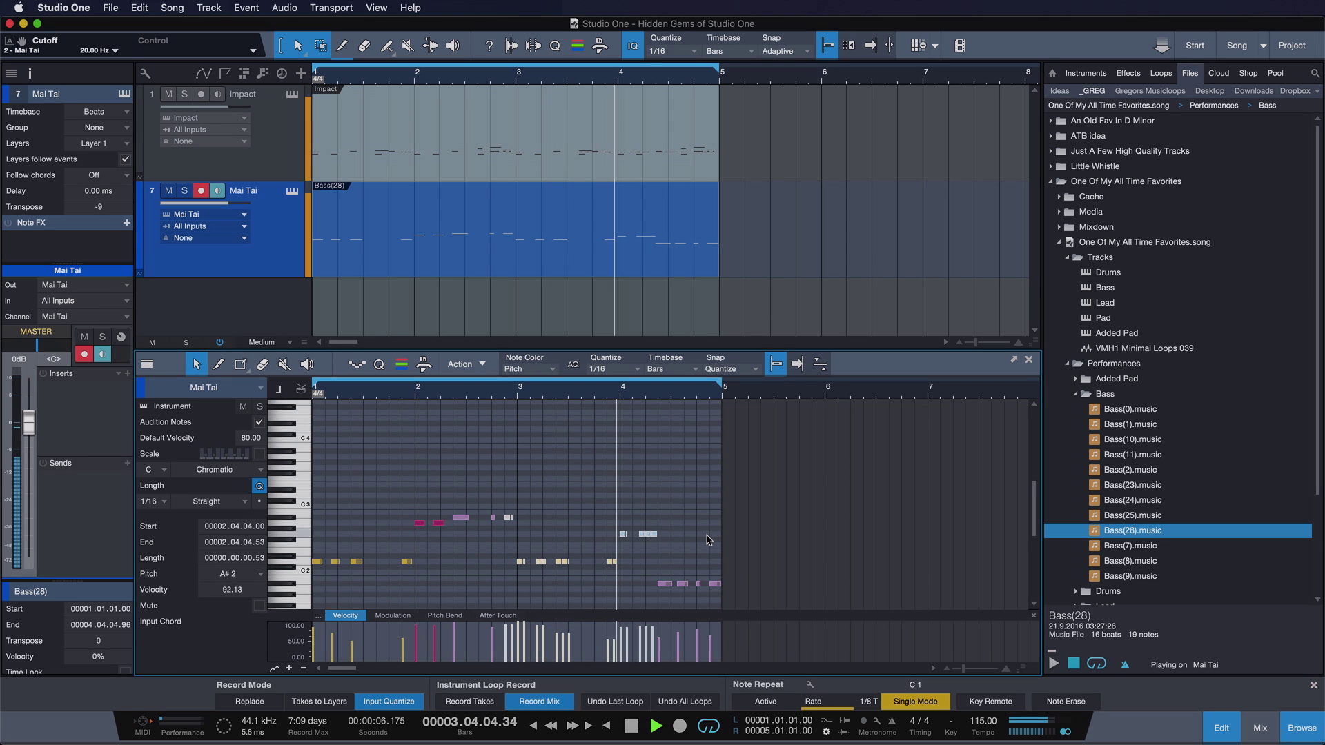
left_click(687, 523)
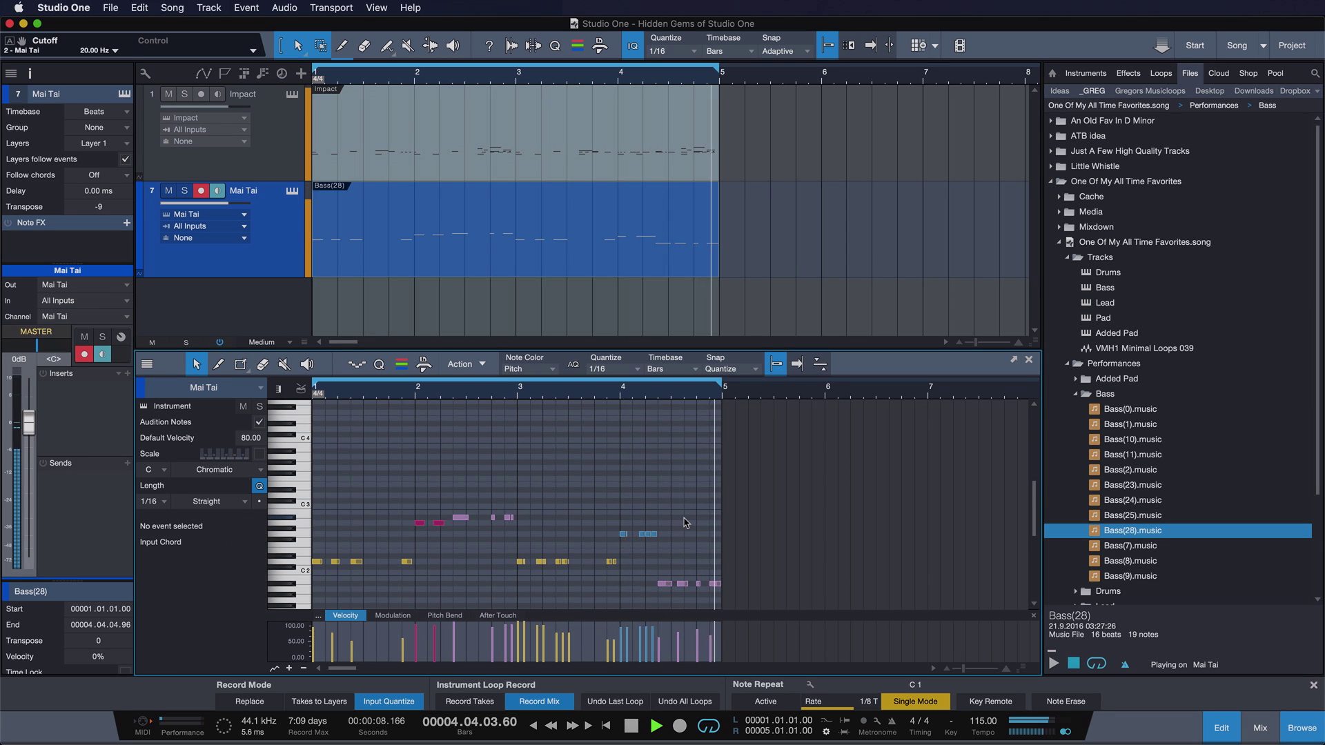
key("space")
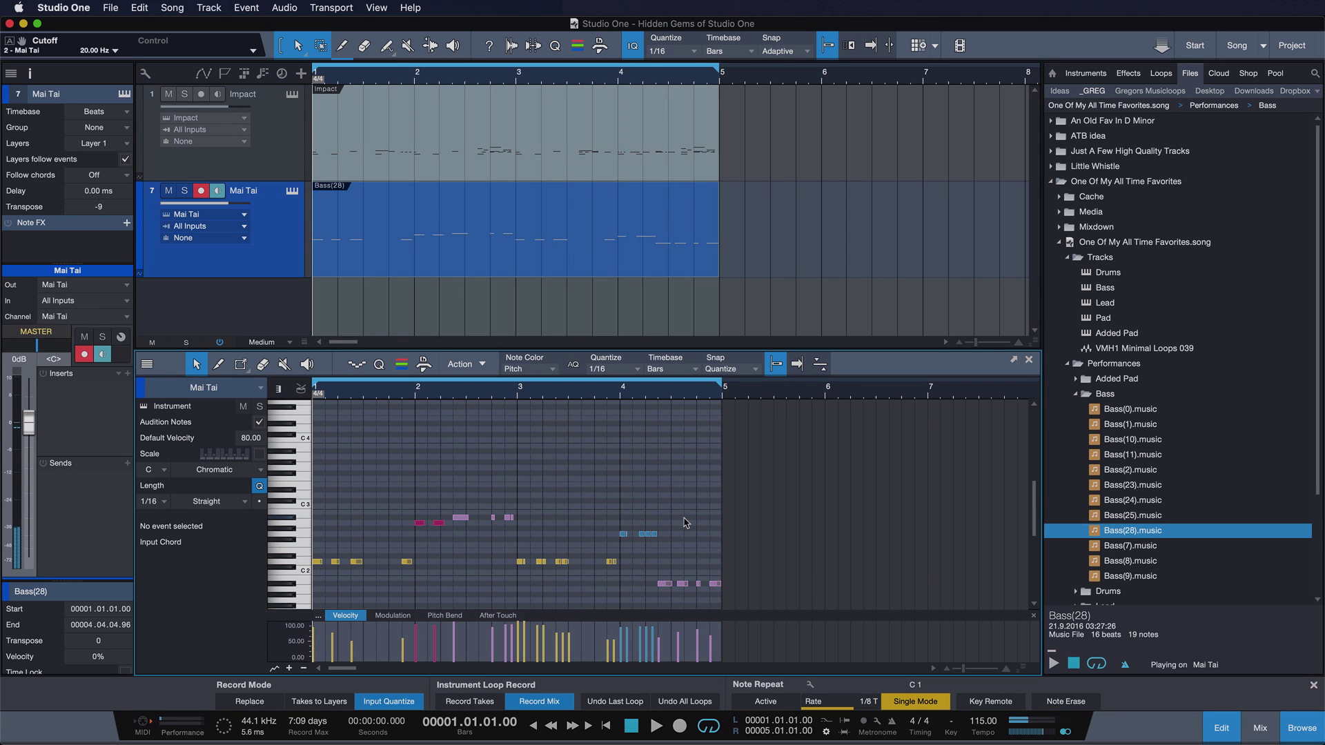